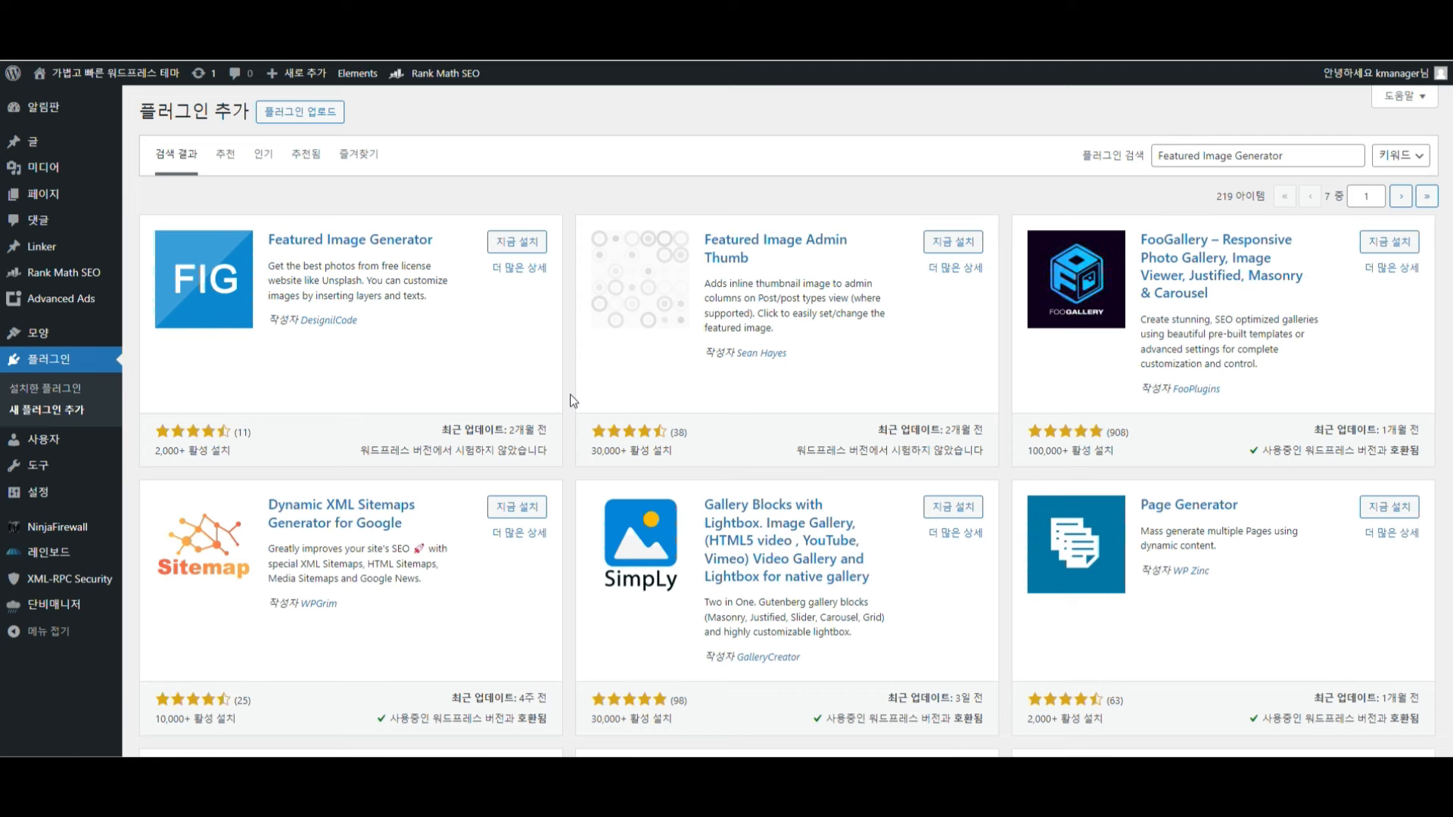
- Install and activate the Featured Image Generator plugin by DesignilCode
{"action": "scroll", "coordinate": [570, 393], "scroll_direction": "down", "scroll_amount": 1}
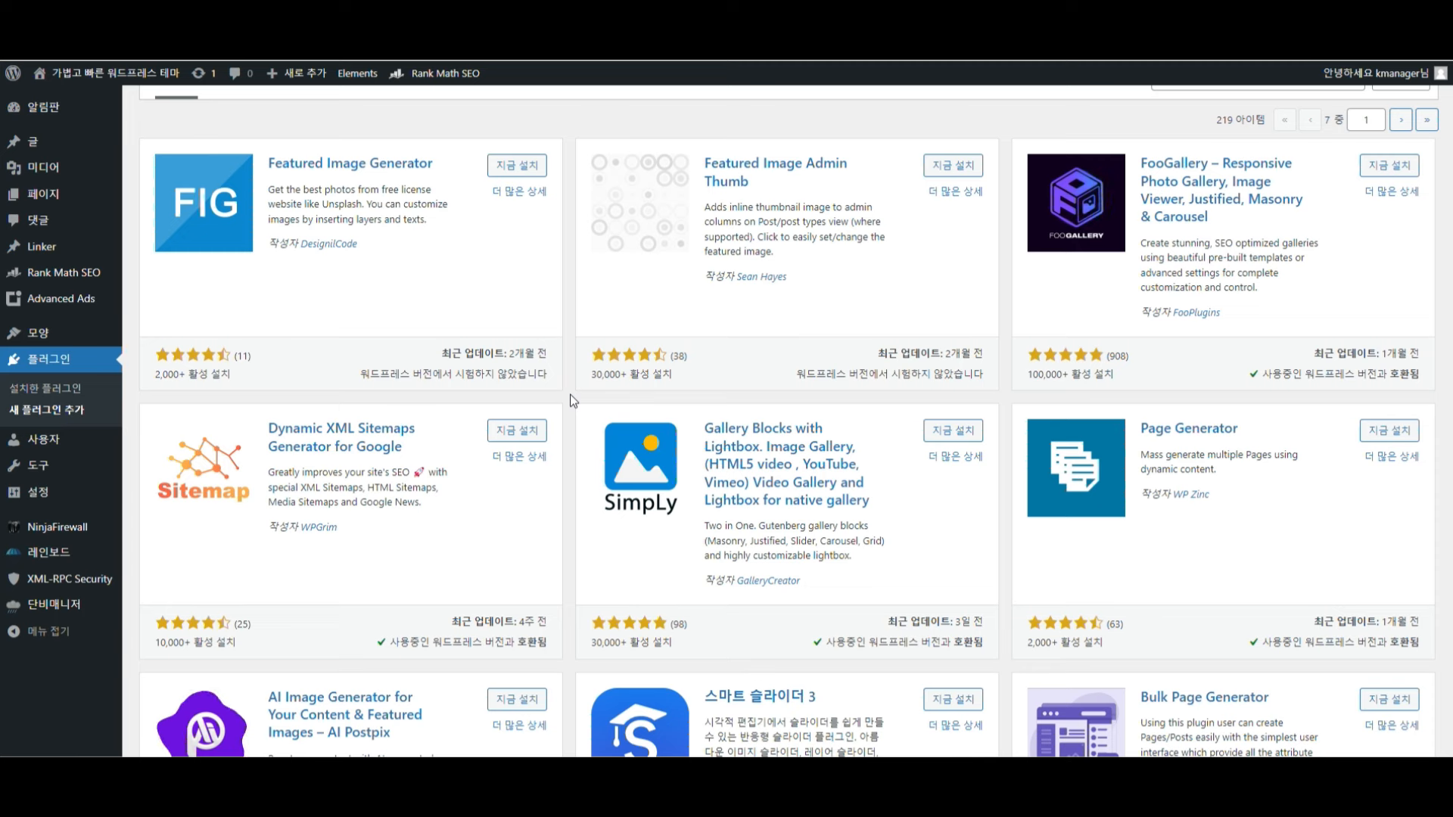
{"action": "scroll", "coordinate": [567, 390], "scroll_direction": "up", "scroll_amount": 2}
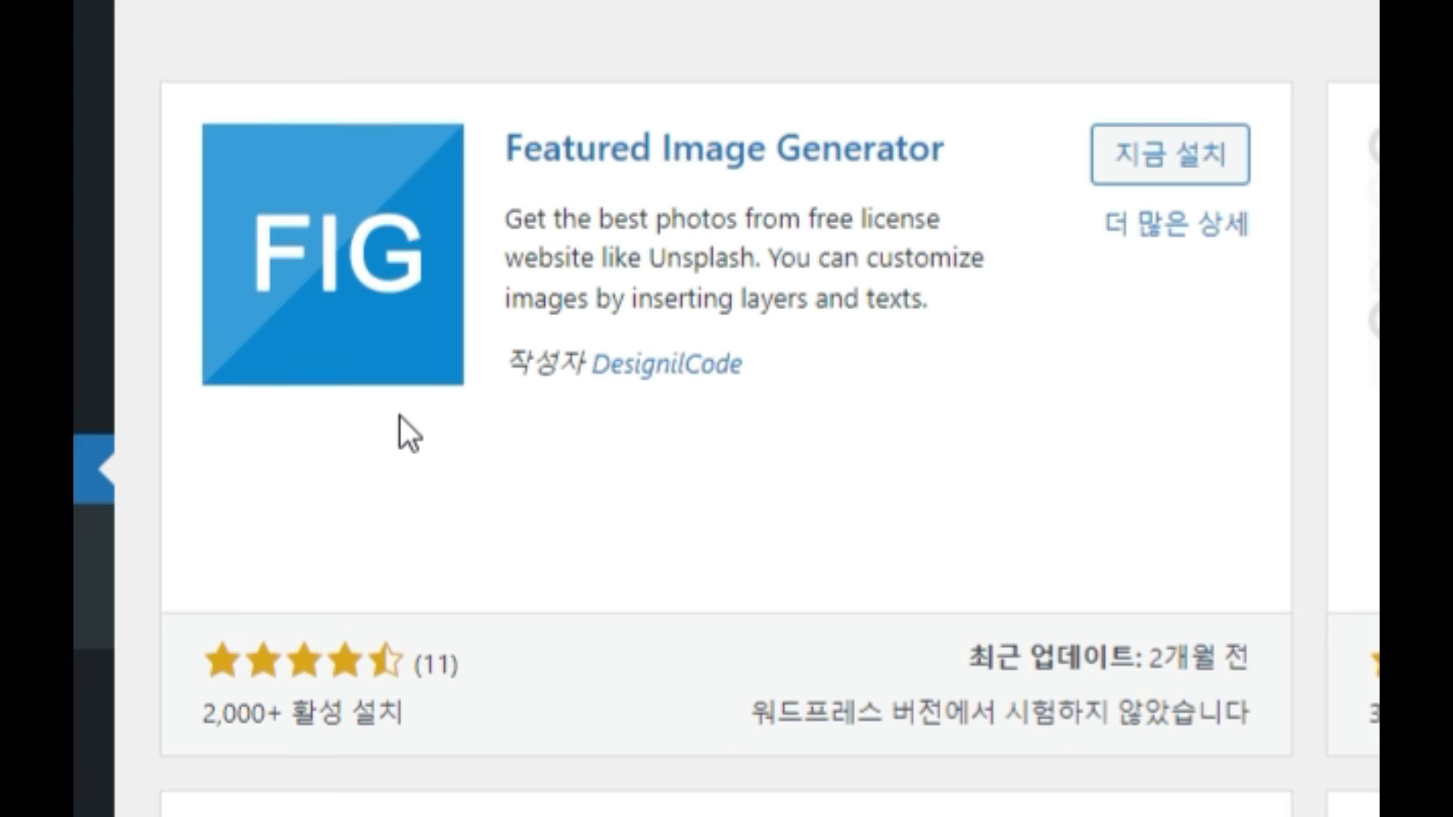
{"action": "left_click", "coordinate": [1173, 165]}
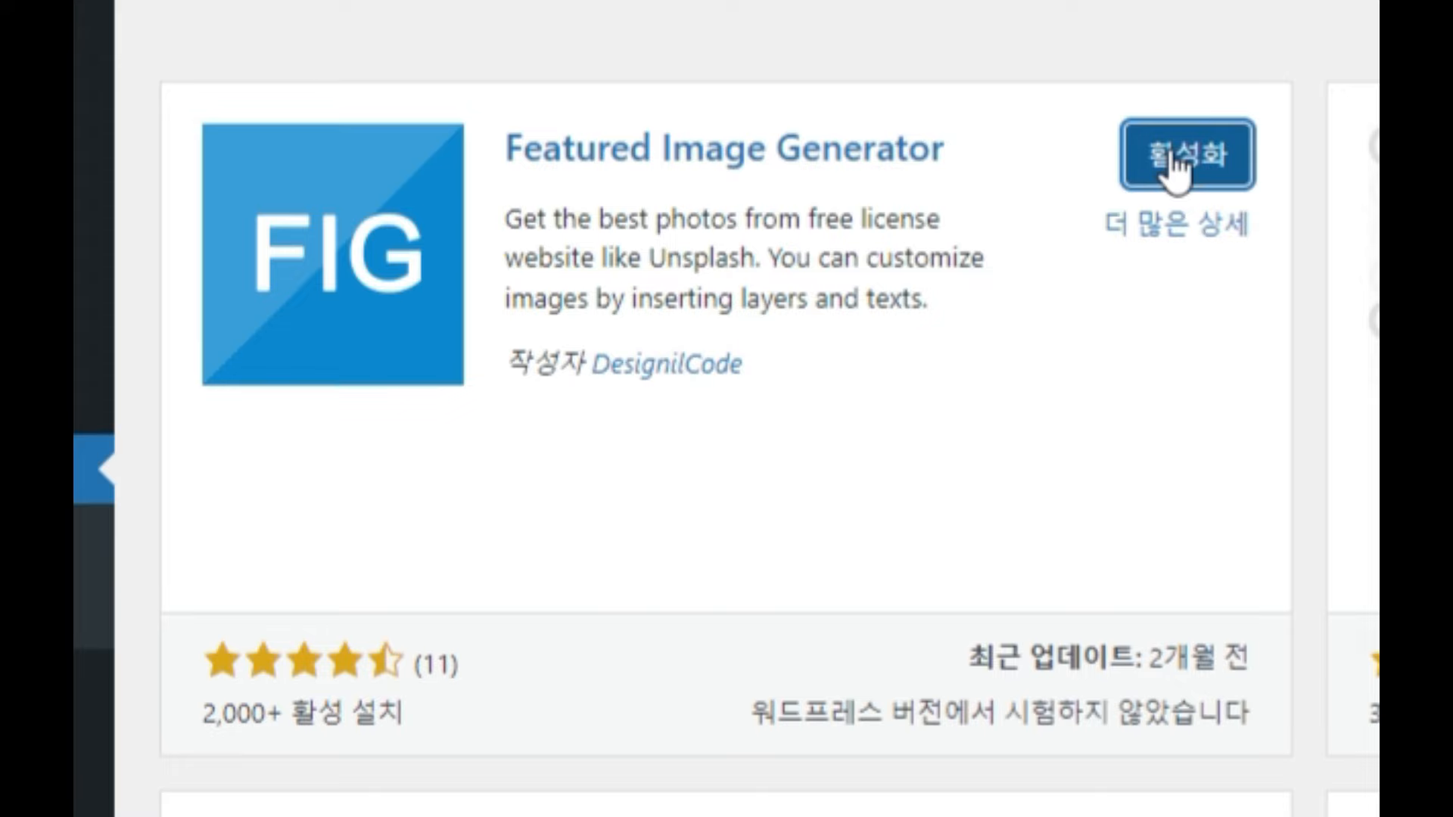
{"action": "left_click", "coordinate": [1173, 159]}
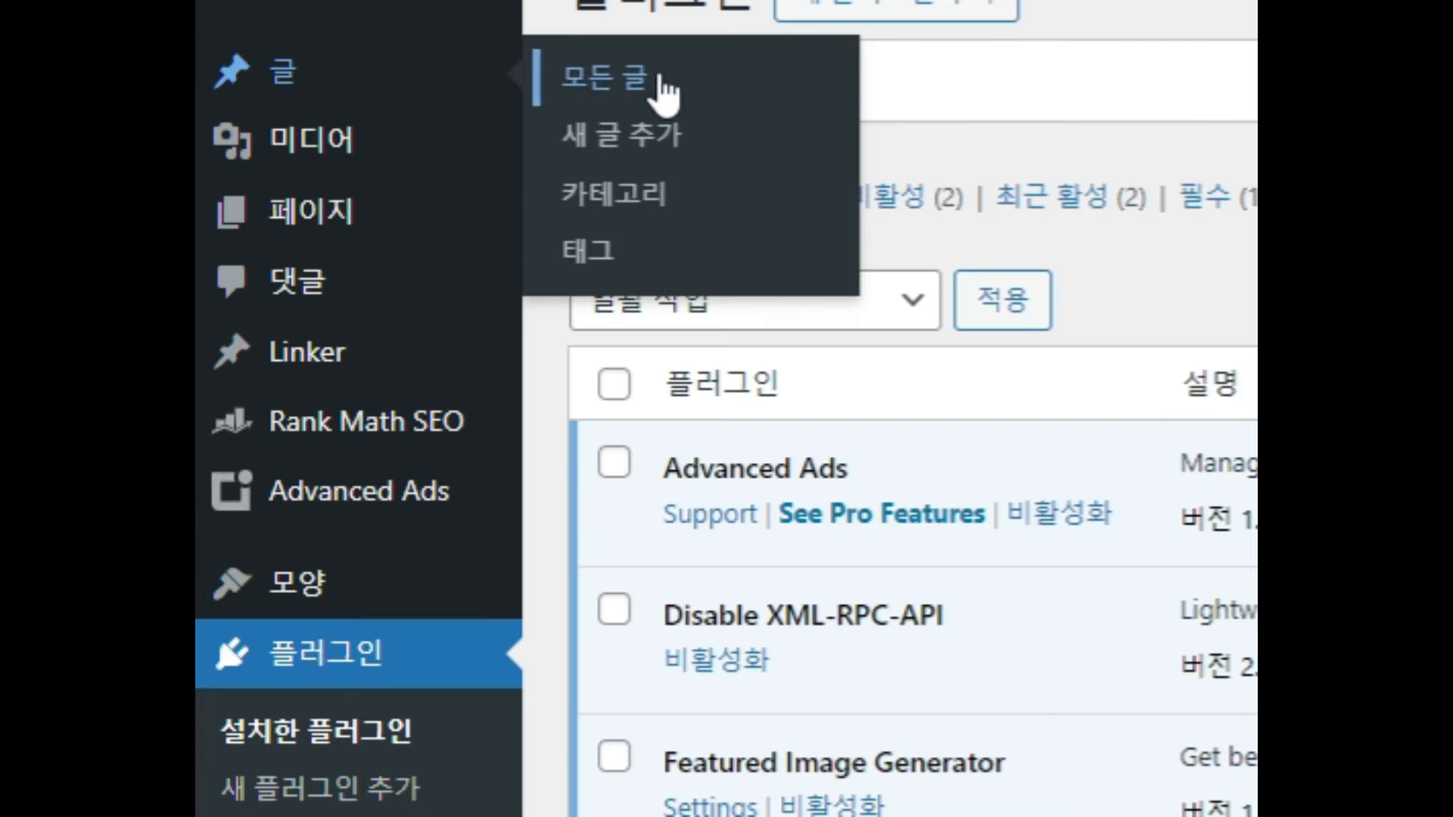
- Create a new post and launch Featured Image Generator from the post's FIG settings
{"action": "left_click", "coordinate": [648, 137]}
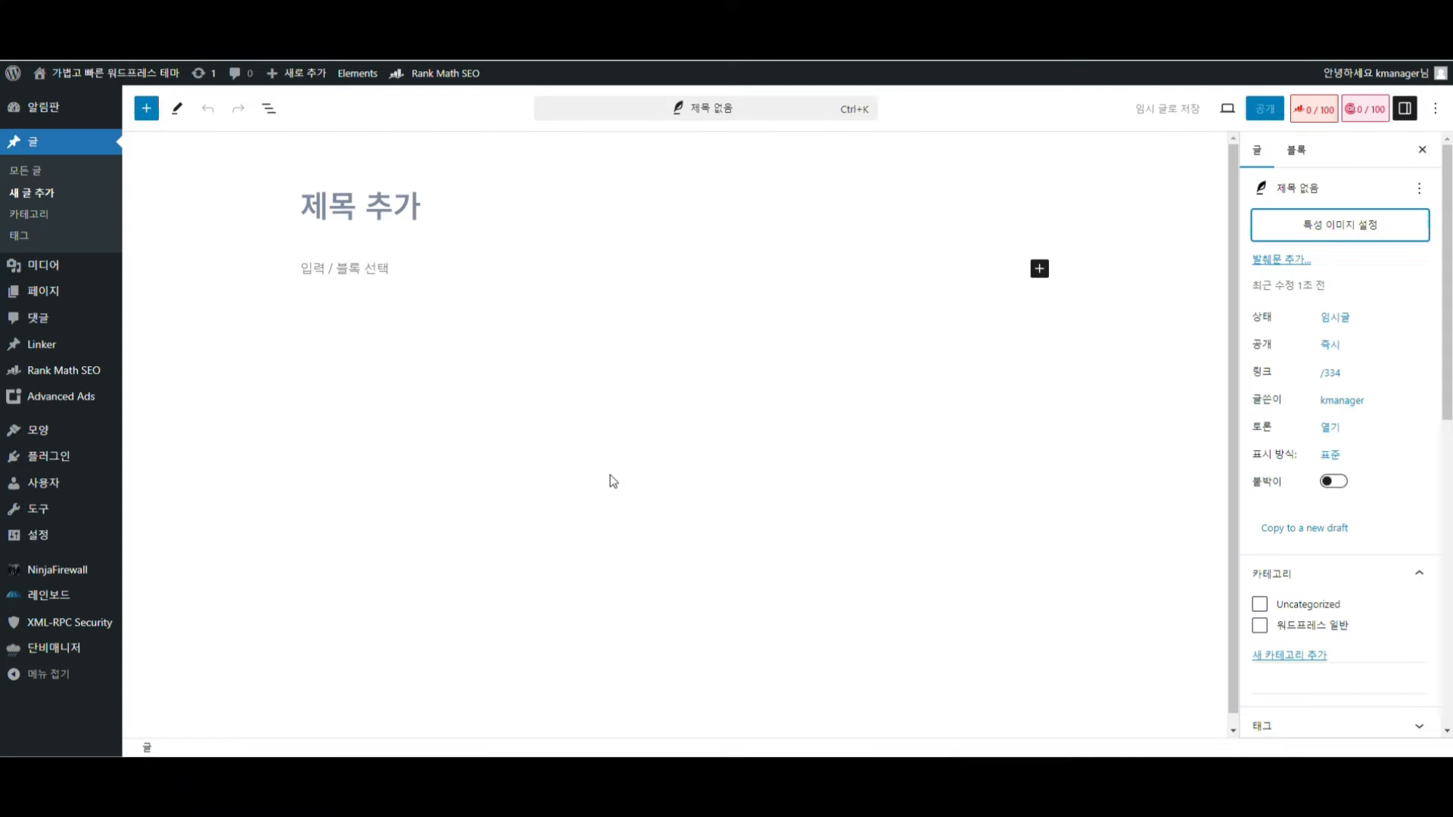
{"action": "scroll", "coordinate": [1333, 364], "scroll_direction": "down", "scroll_amount": 6}
{"action": "scroll", "coordinate": [1368, 368], "scroll_direction": "down", "scroll_amount": 5}
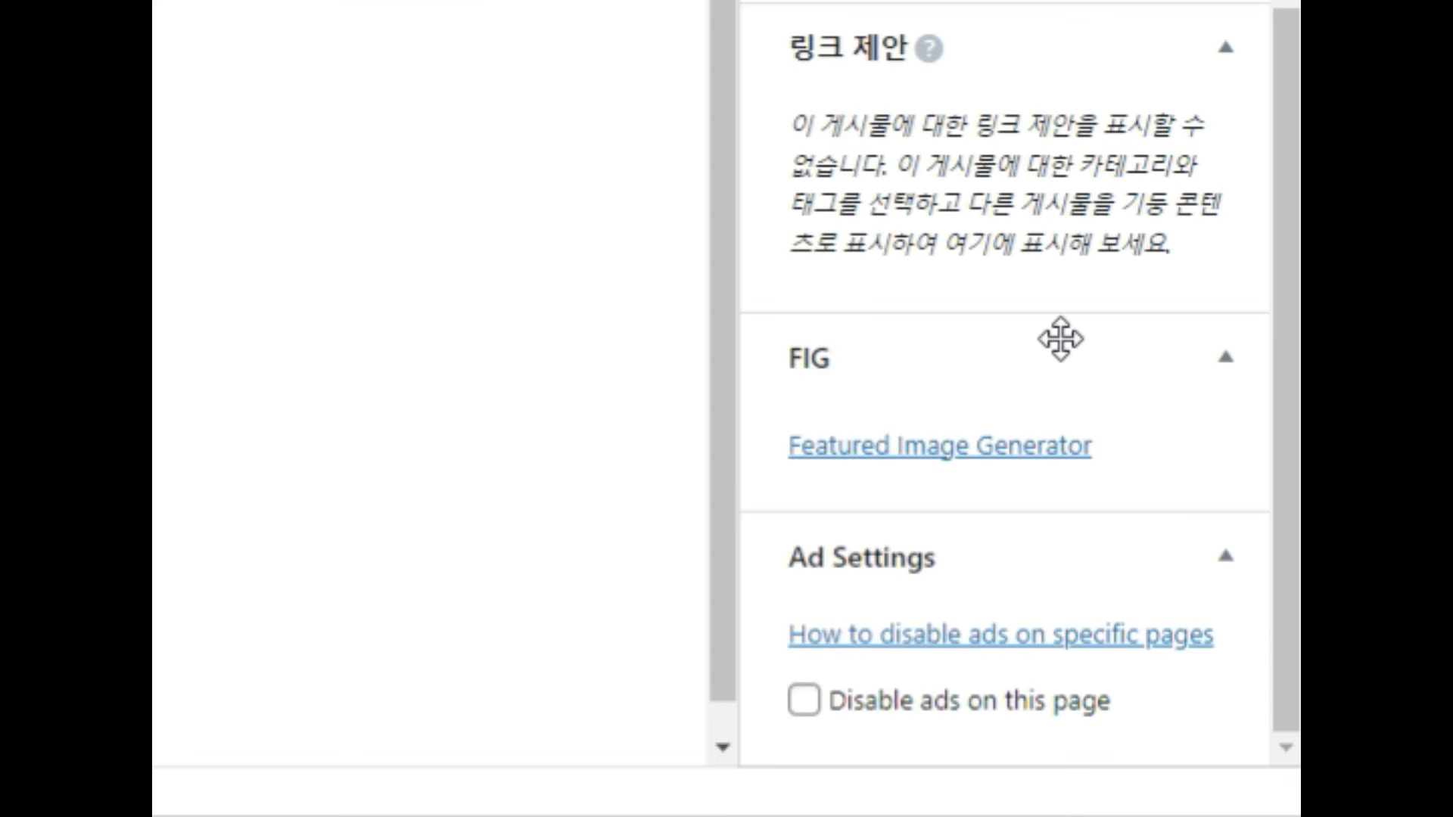
{"action": "left_click", "coordinate": [1035, 463]}
- Search Unsplash for "email" and pick the photo of a long-haired woman working at two monitors
{"action": "left_click", "coordinate": [280, 194]}
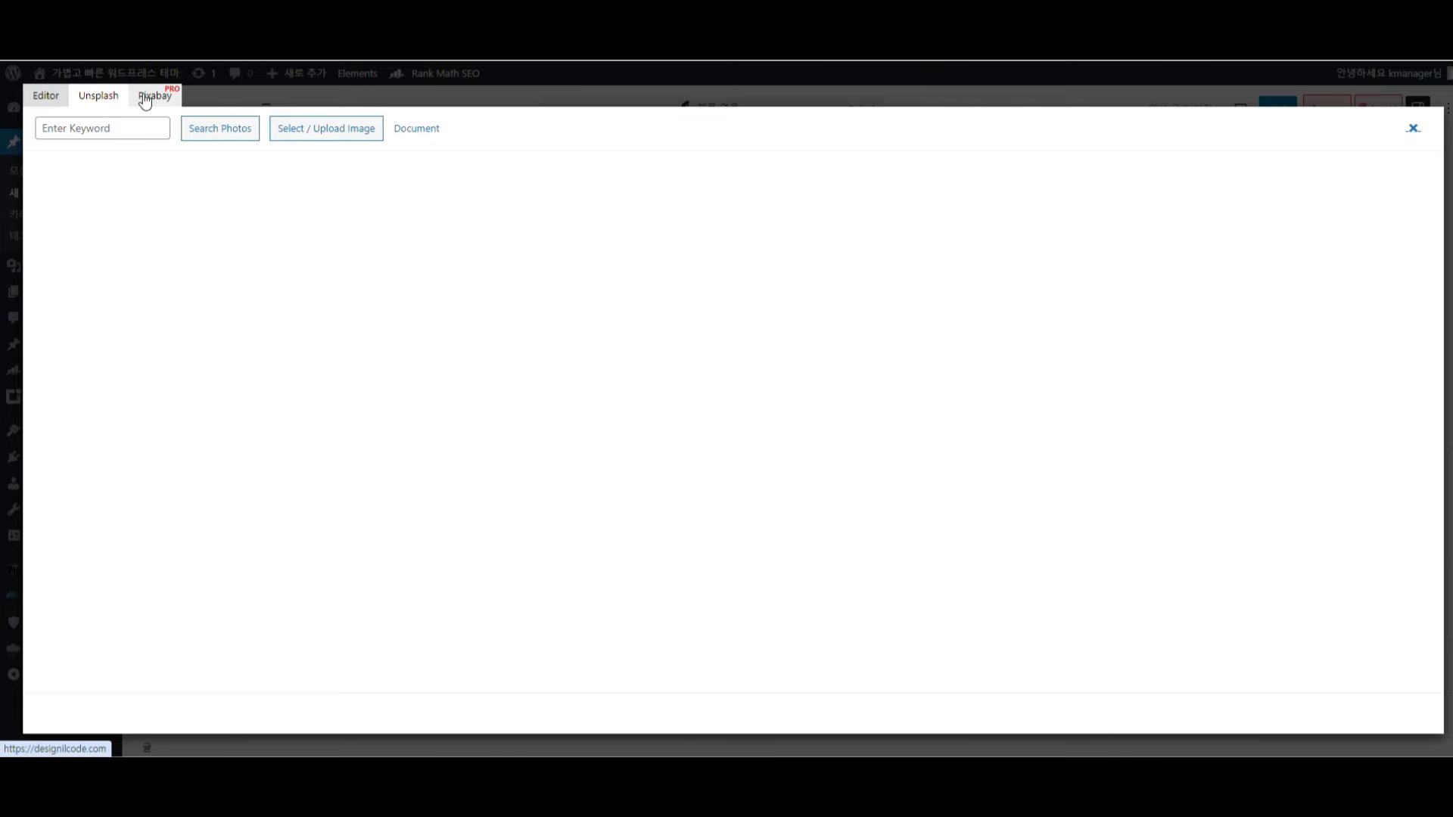
{"action": "left_click", "coordinate": [108, 126]}
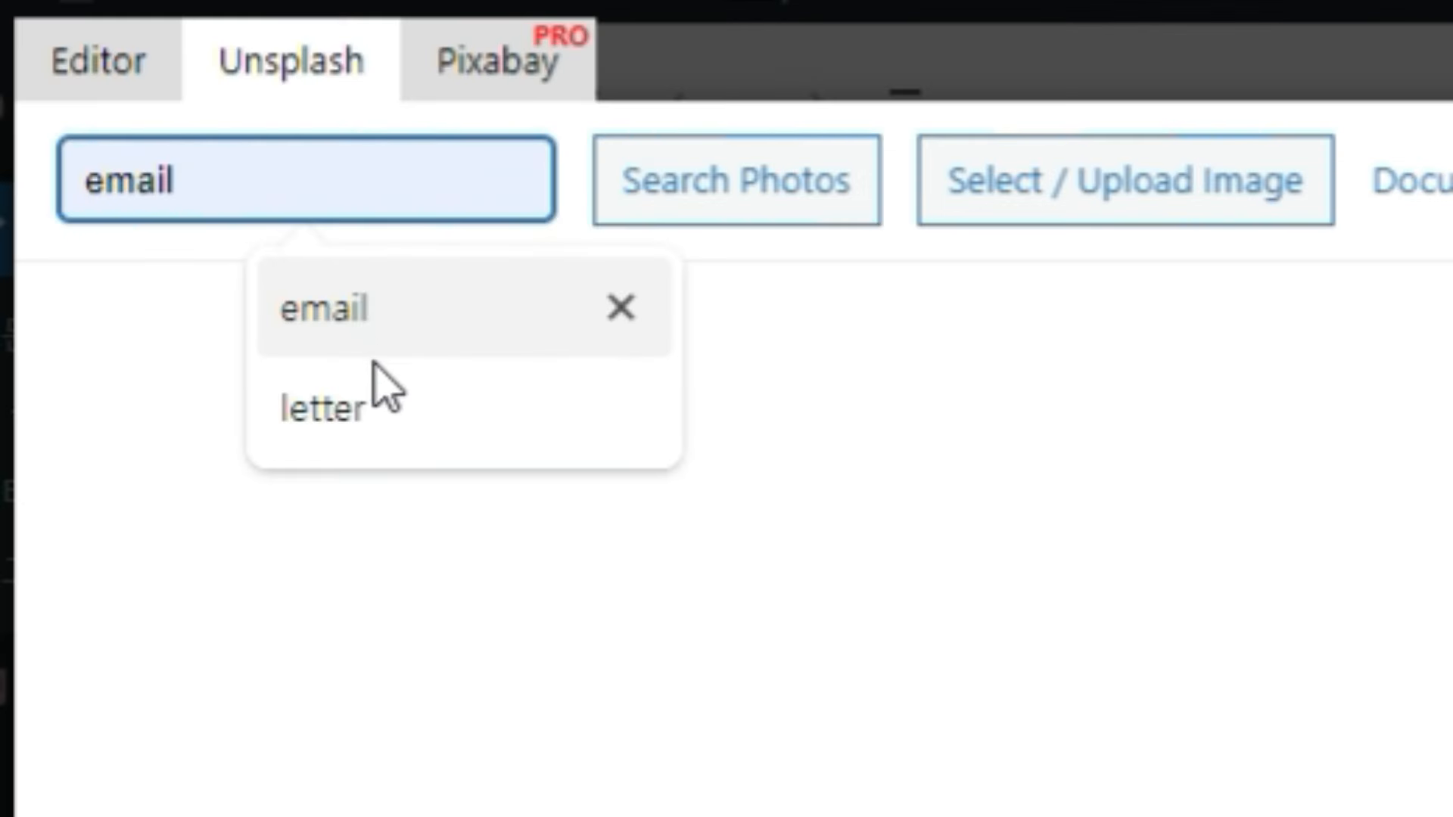
{"action": "left_click", "coordinate": [399, 318]}
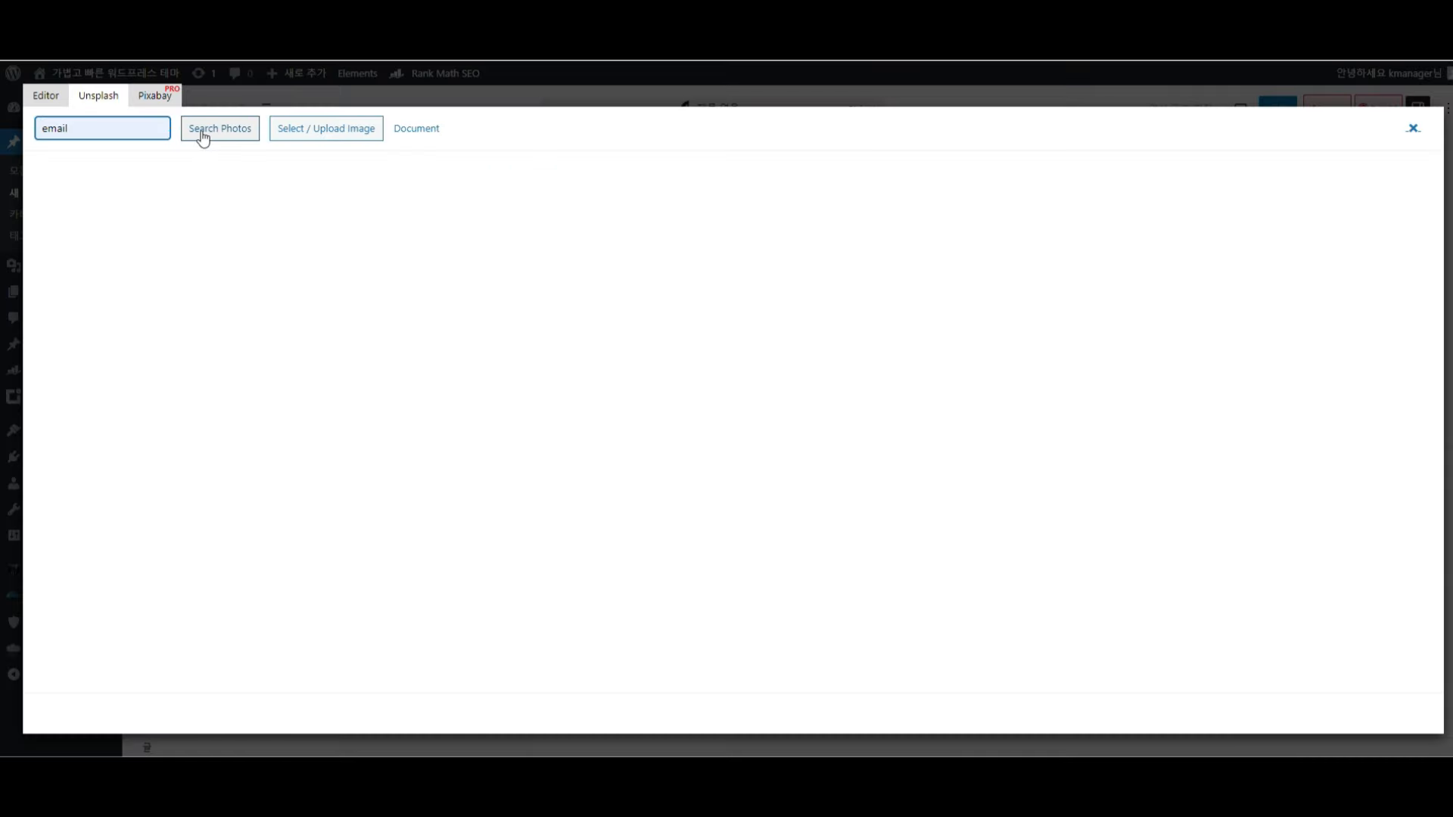
{"action": "left_click", "coordinate": [659, 191]}
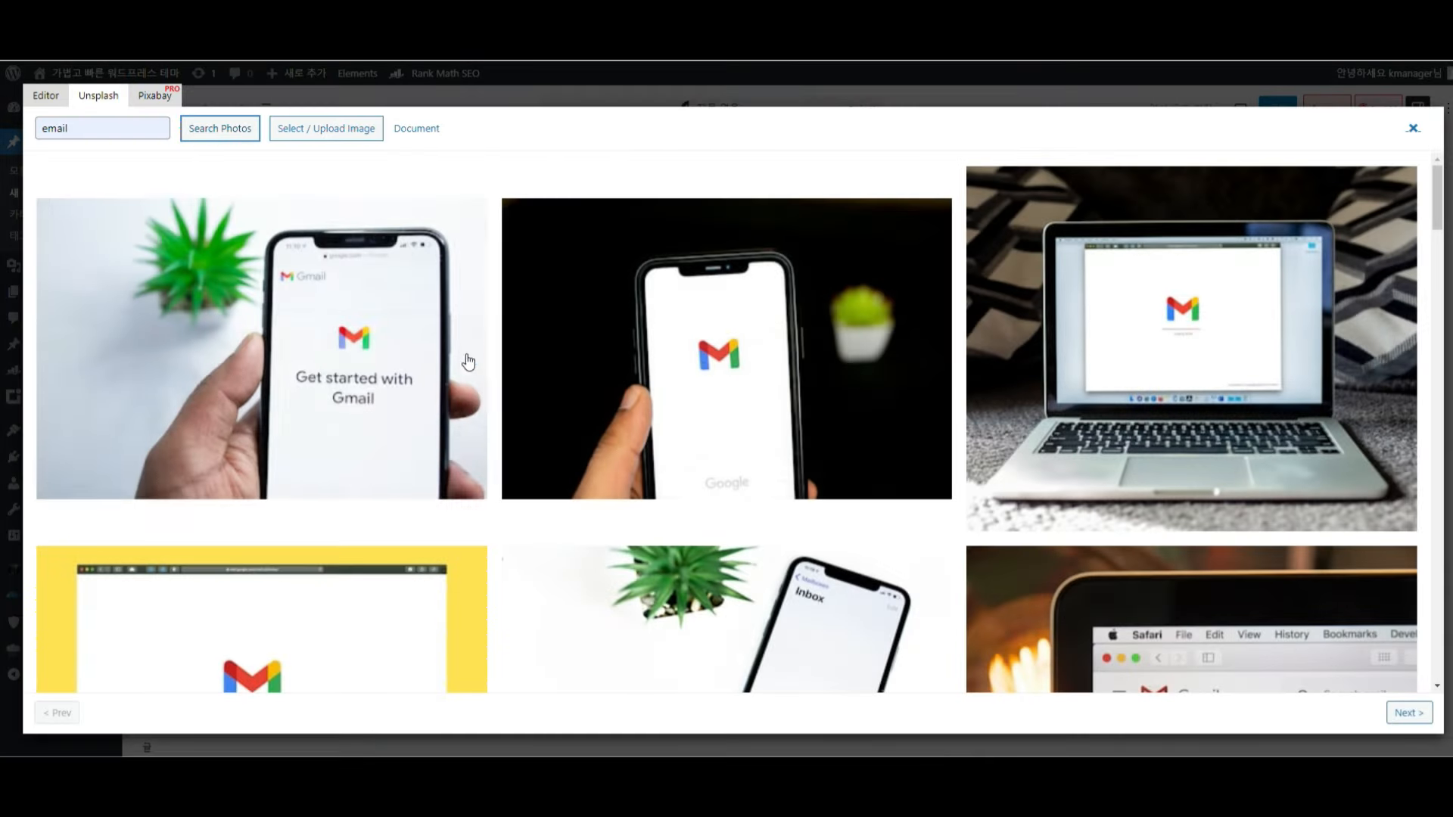
{"action": "scroll", "coordinate": [727, 357], "scroll_direction": "down", "scroll_amount": 10}
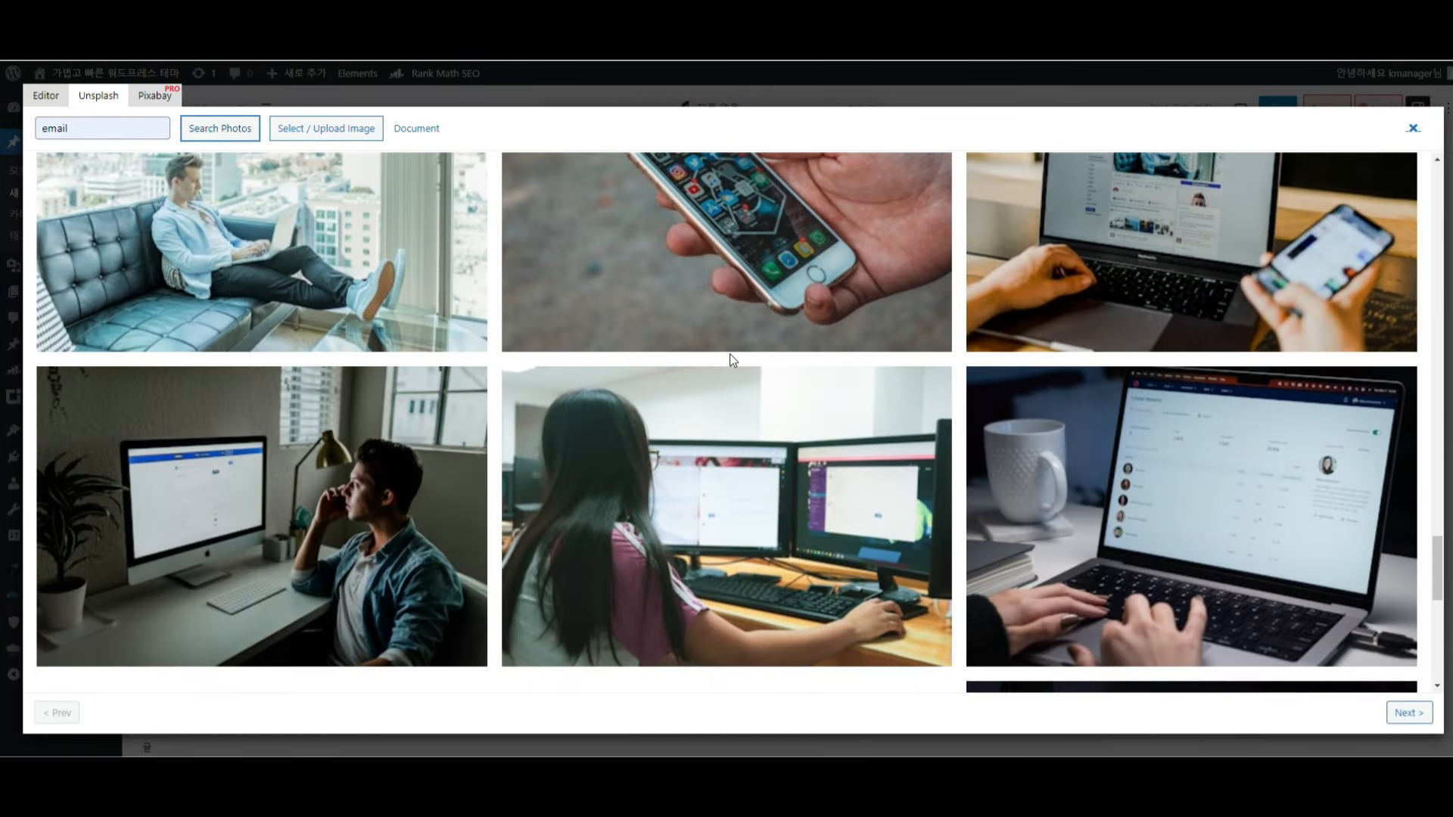
{"action": "left_click", "coordinate": [752, 500]}
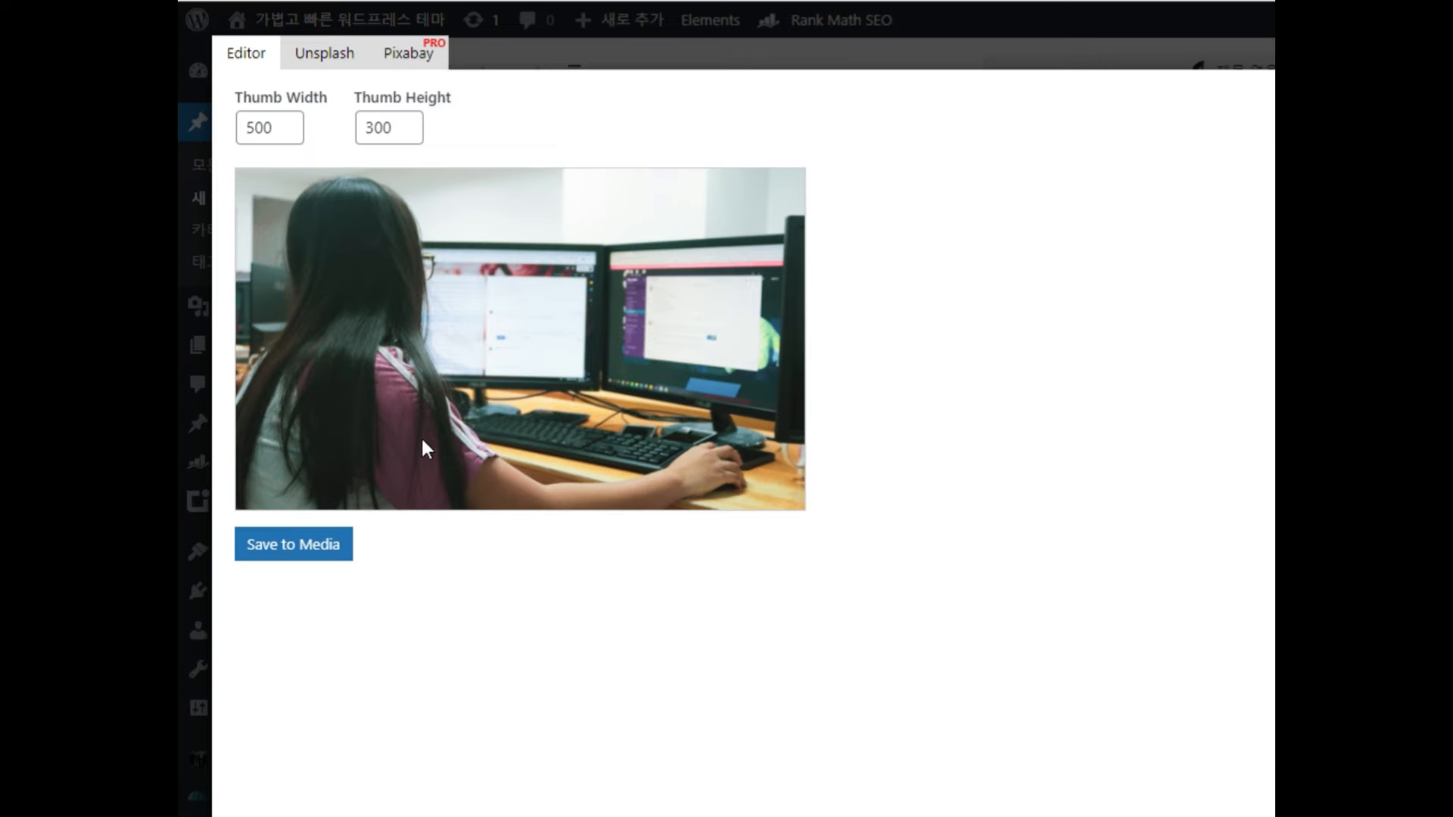
- Set the thumbnail size to 800 wide by 450 high
{"action": "left_click_drag", "start_coordinate": [276, 134], "coordinate": [220, 132]}
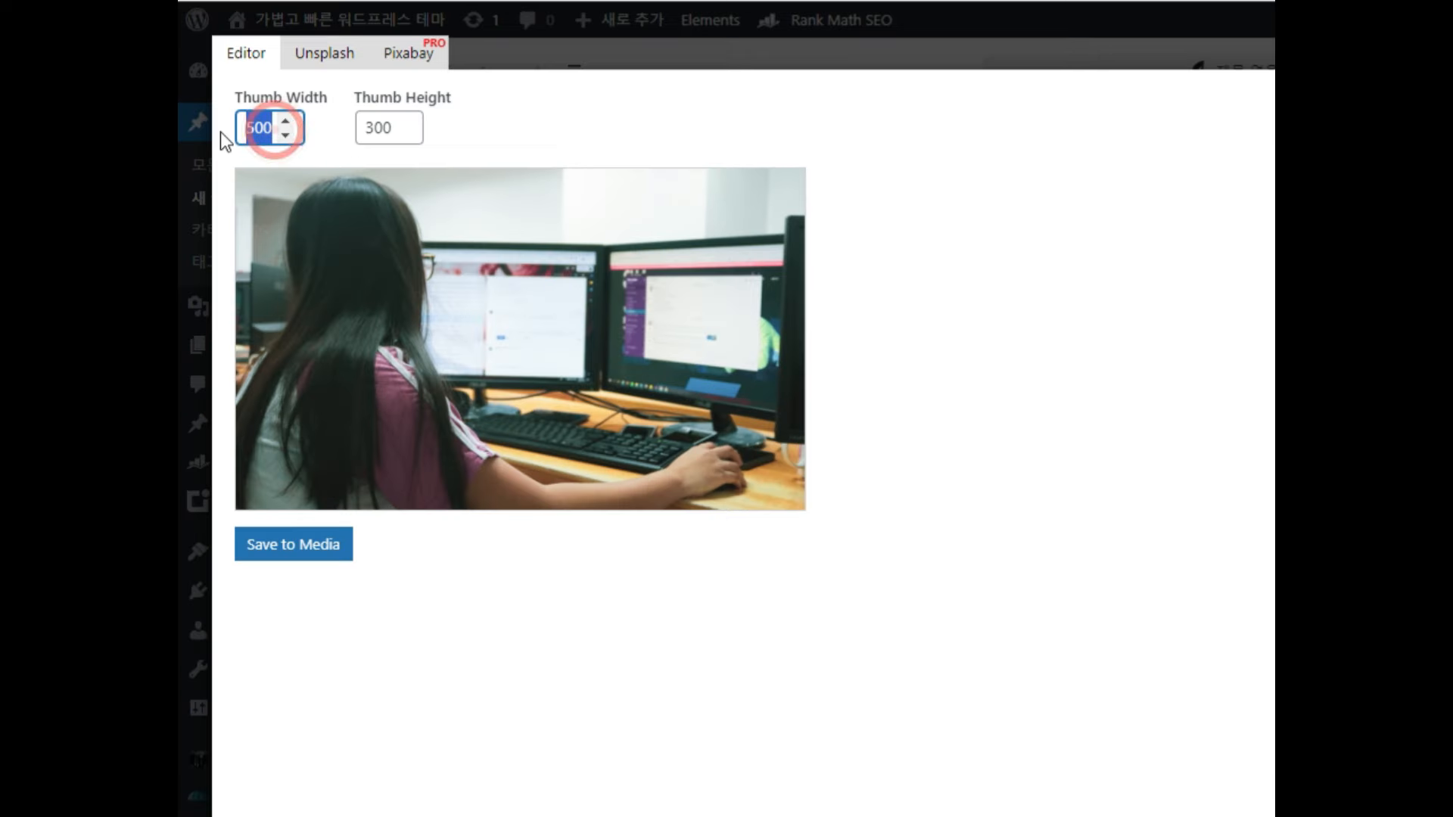
{"action": "type", "text": "800"}
{"action": "double_click", "coordinate": [386, 133]}
{"action": "type", "text": "450"}
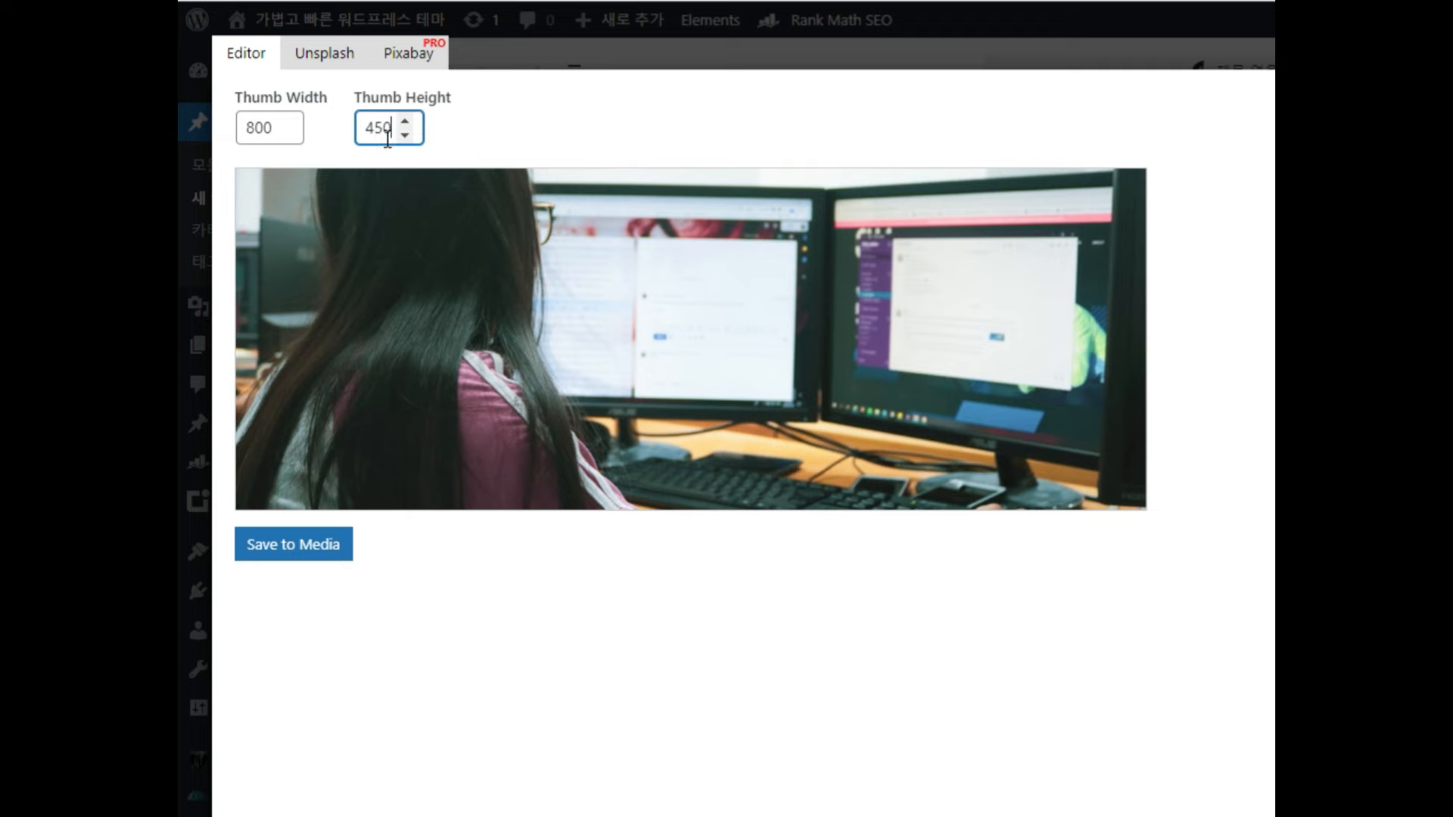
{"action": "left_click", "coordinate": [1030, 425]}
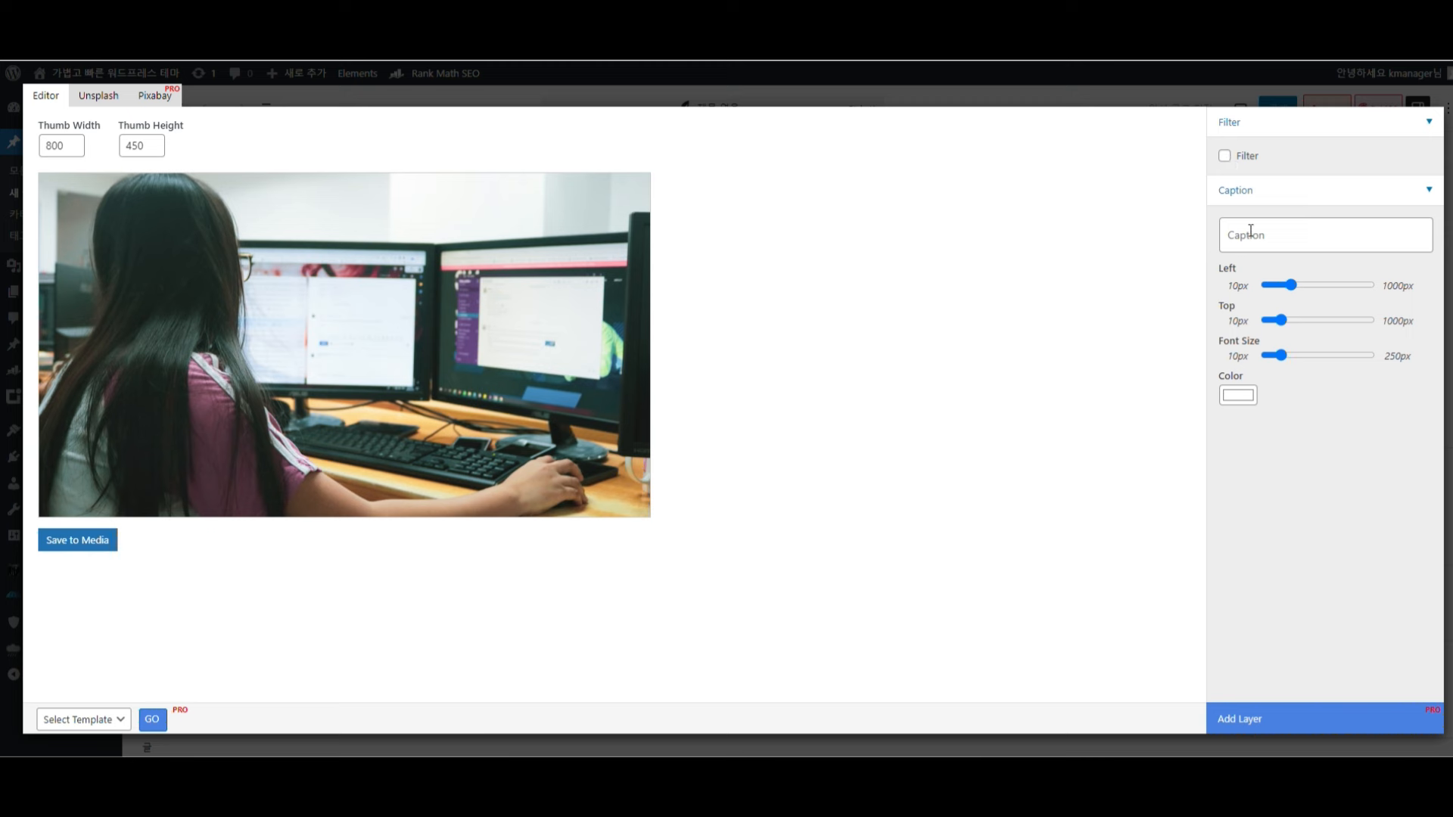
- Enable the image filter, reduce its opacity to about 30, and set the filter color to red
{"action": "left_click", "coordinate": [1224, 157]}
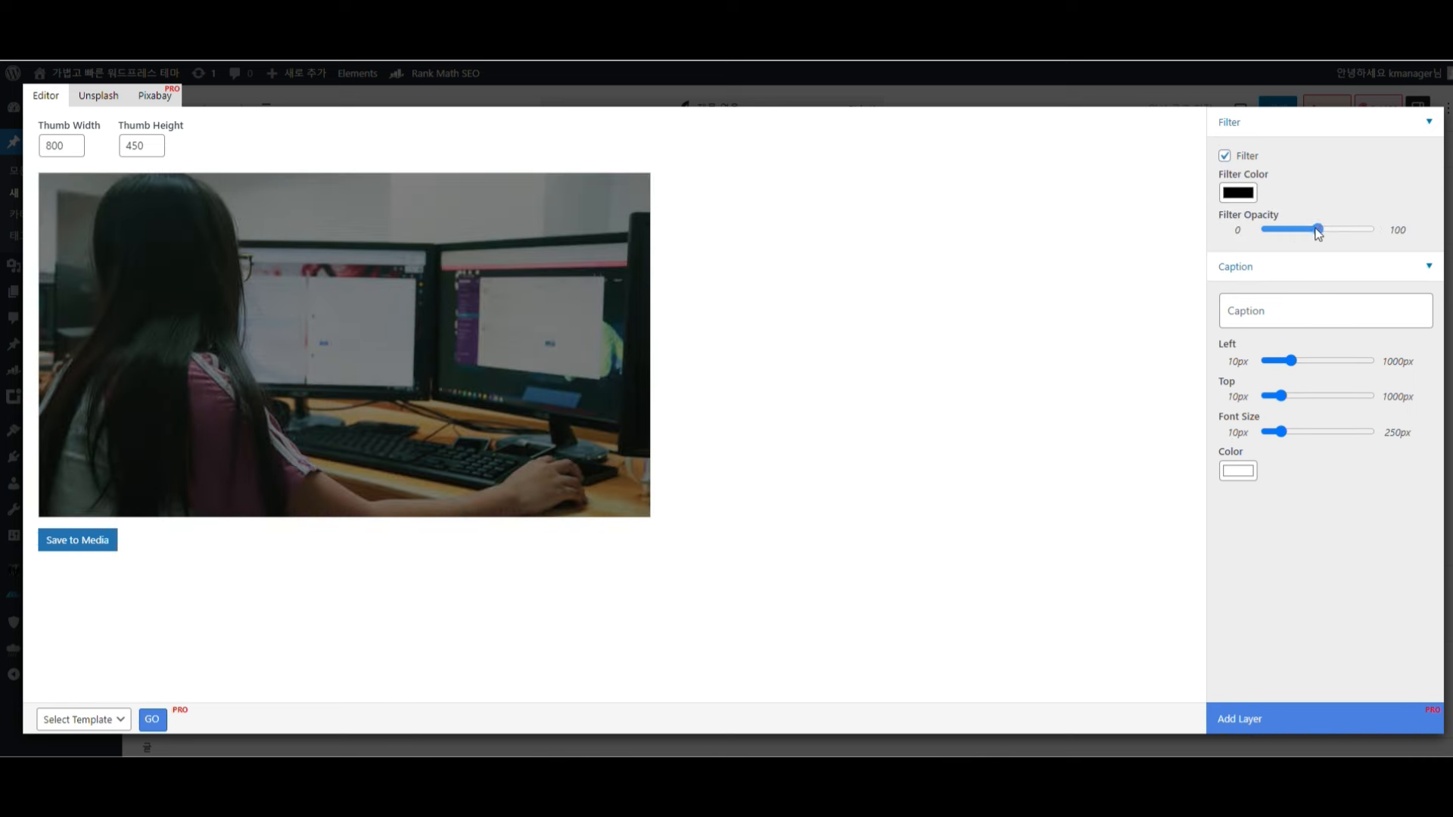
{"action": "mouse_move", "coordinate": [1317, 229]}
{"action": "left_mouse_down"}
{"action": "mouse_move", "coordinate": [1270, 228]}
{"action": "mouse_move", "coordinate": [1320, 227]}
{"action": "mouse_move", "coordinate": [1297, 228]}
{"action": "left_mouse_up"}
{"action": "left_click", "coordinate": [1247, 193]}
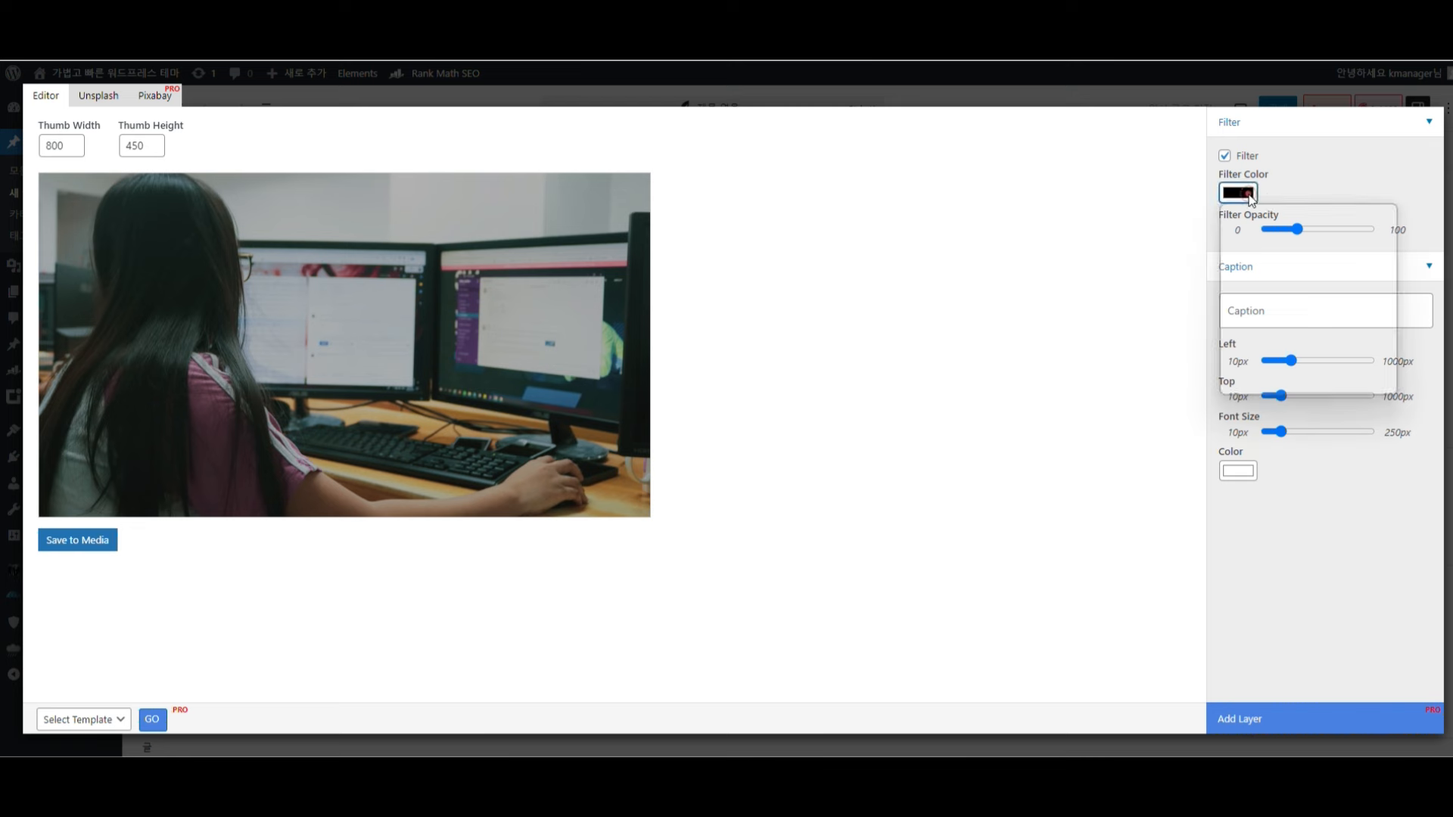
{"action": "left_click", "coordinate": [1360, 230]}
{"action": "left_click", "coordinate": [1104, 275]}
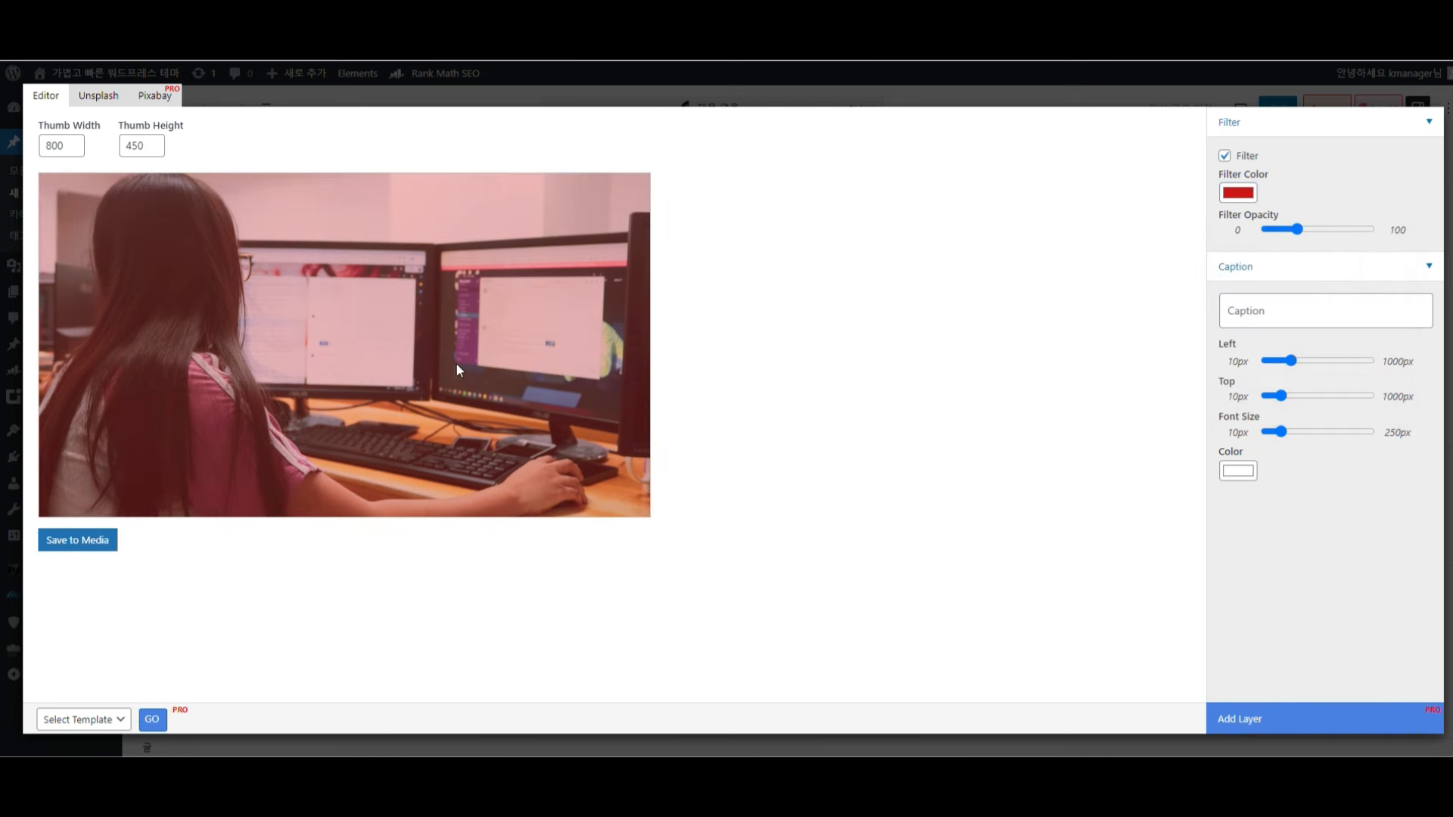
- Add the caption "쿠팡 리뷰 크롤러", enlarge its font and place it in the lower right area of the image
{"action": "left_click", "coordinate": [1249, 313]}
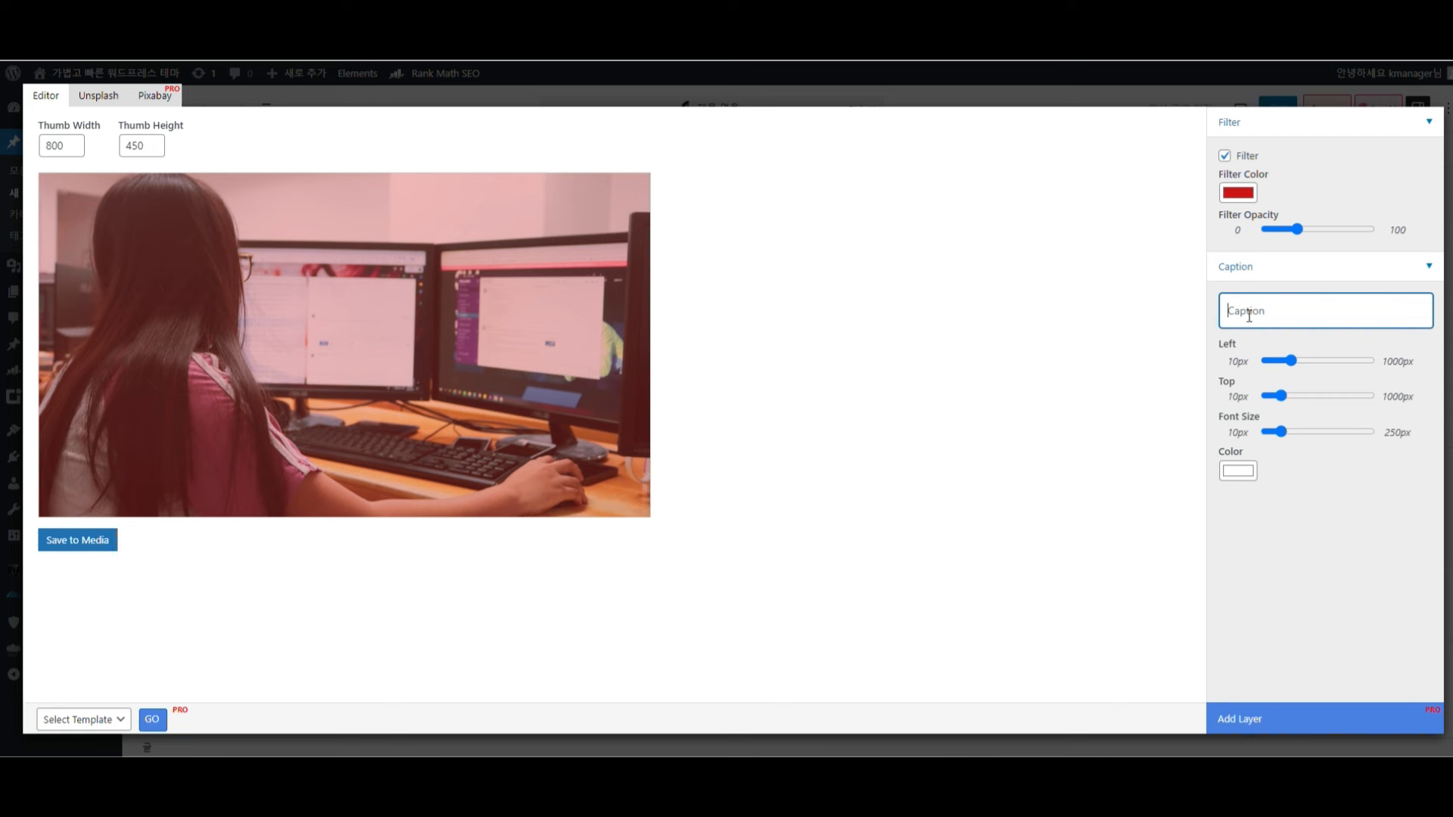
{"action": "type", "text": "쿠팡 리뷰 크롤러"}
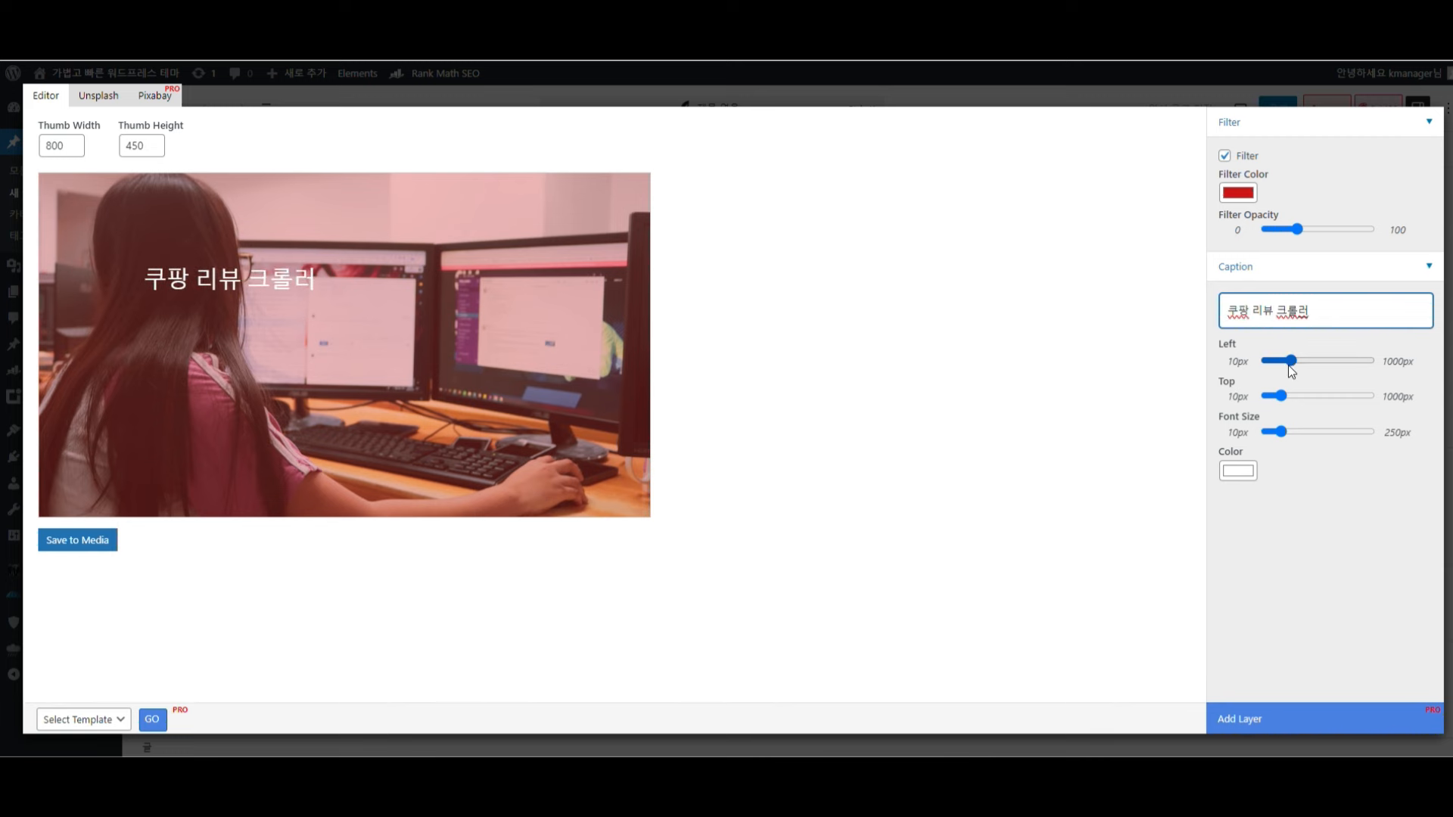
{"action": "left_click_drag", "start_coordinate": [1288, 365], "coordinate": [1282, 407]}
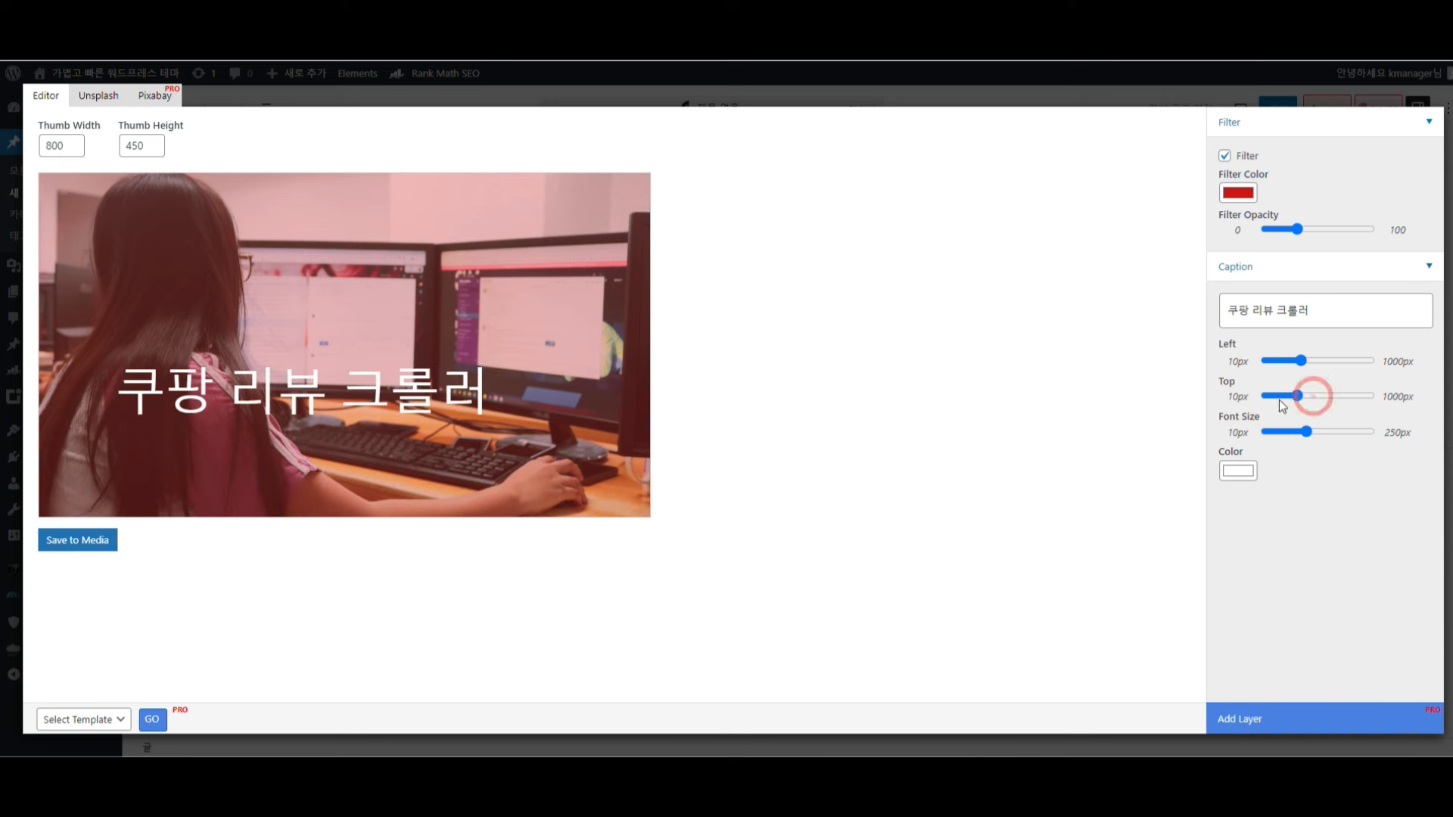
{"action": "left_click", "coordinate": [1319, 396]}
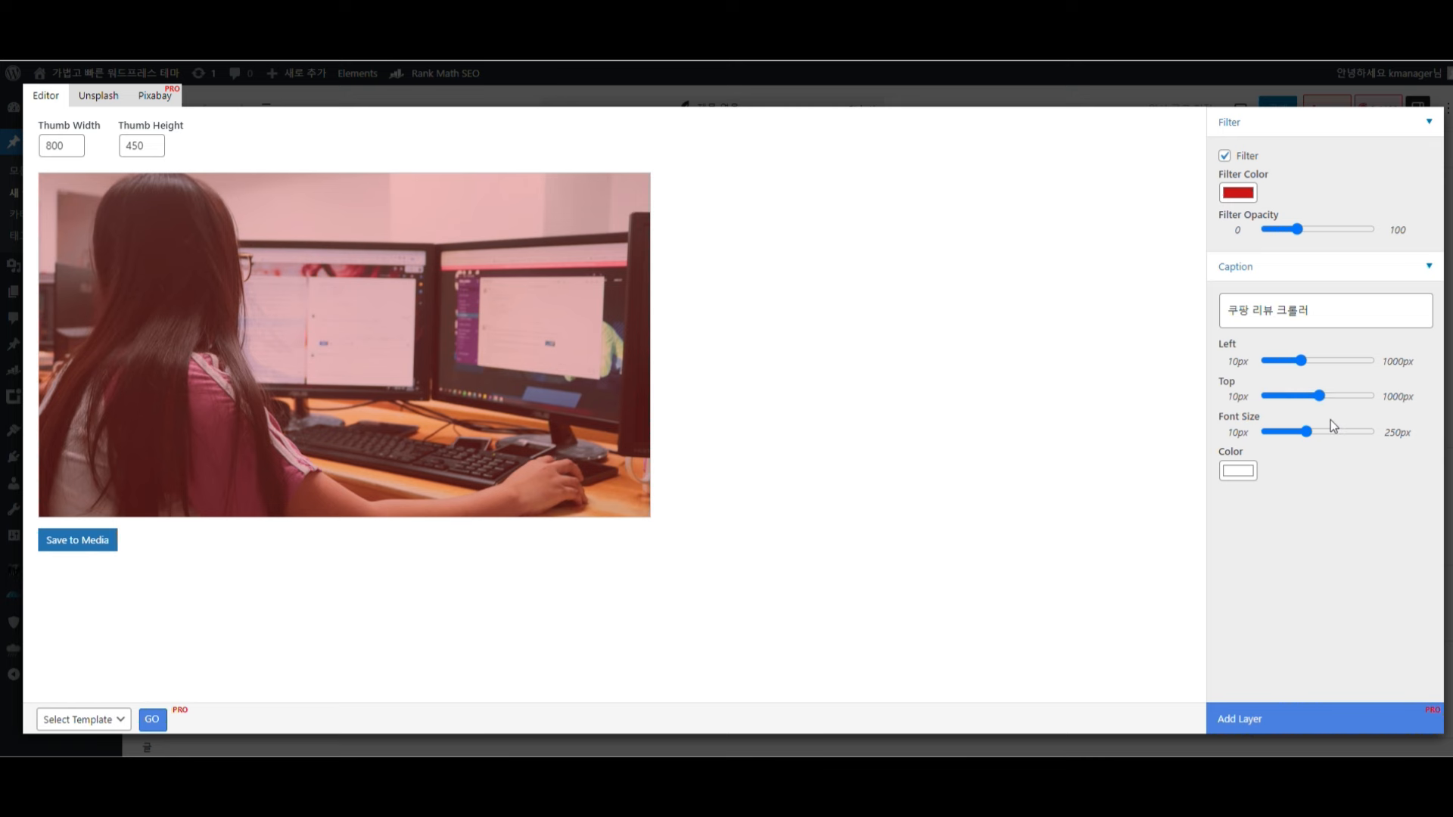
{"action": "mouse_move", "coordinate": [1319, 396]}
{"action": "left_mouse_down"}
{"action": "mouse_move", "coordinate": [1301, 394]}
{"action": "mouse_move", "coordinate": [1317, 367]}
{"action": "left_mouse_up"}
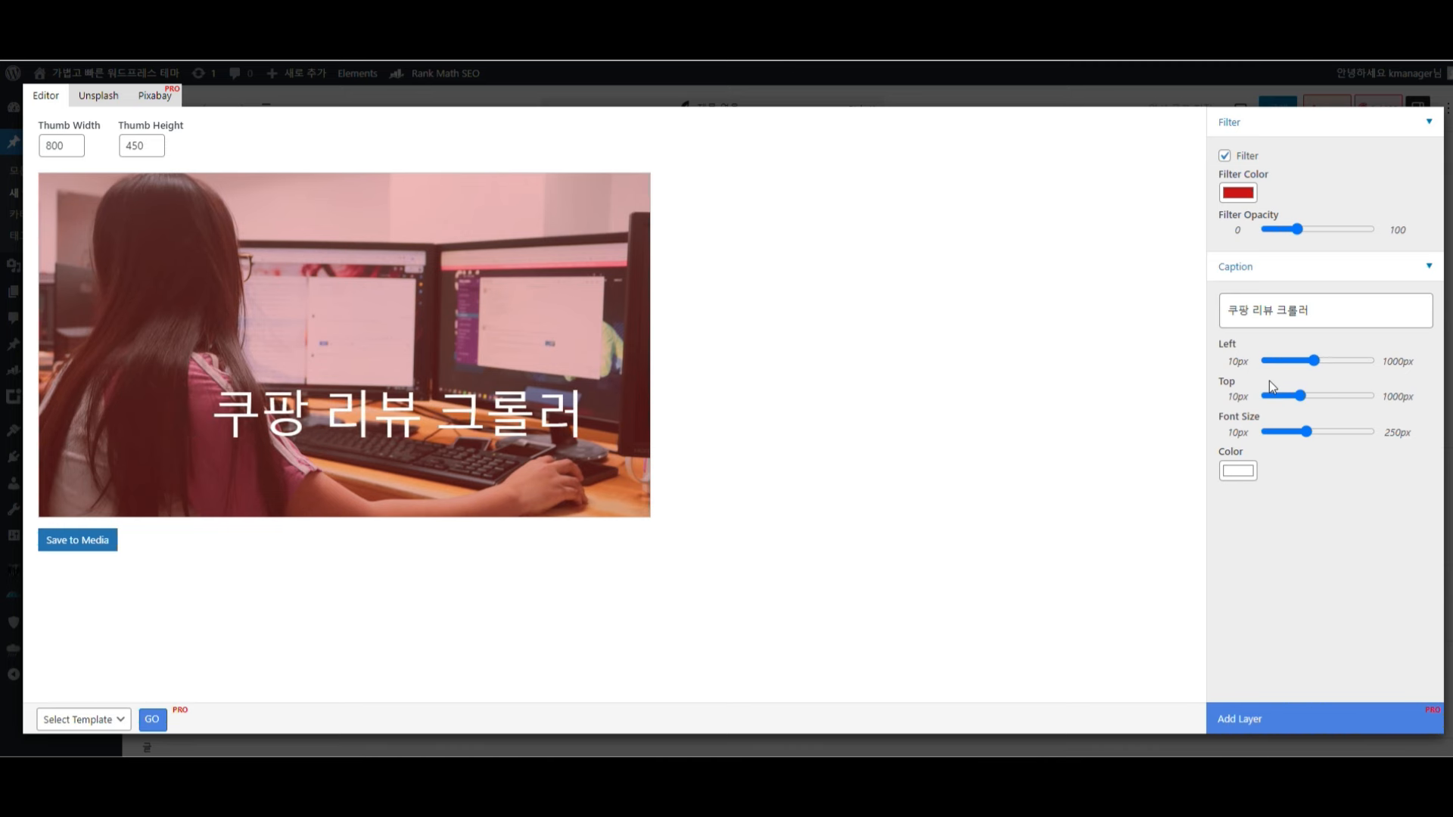
- Save the designed image to the media library and select it as the post's featured image
{"action": "left_click", "coordinate": [80, 541]}
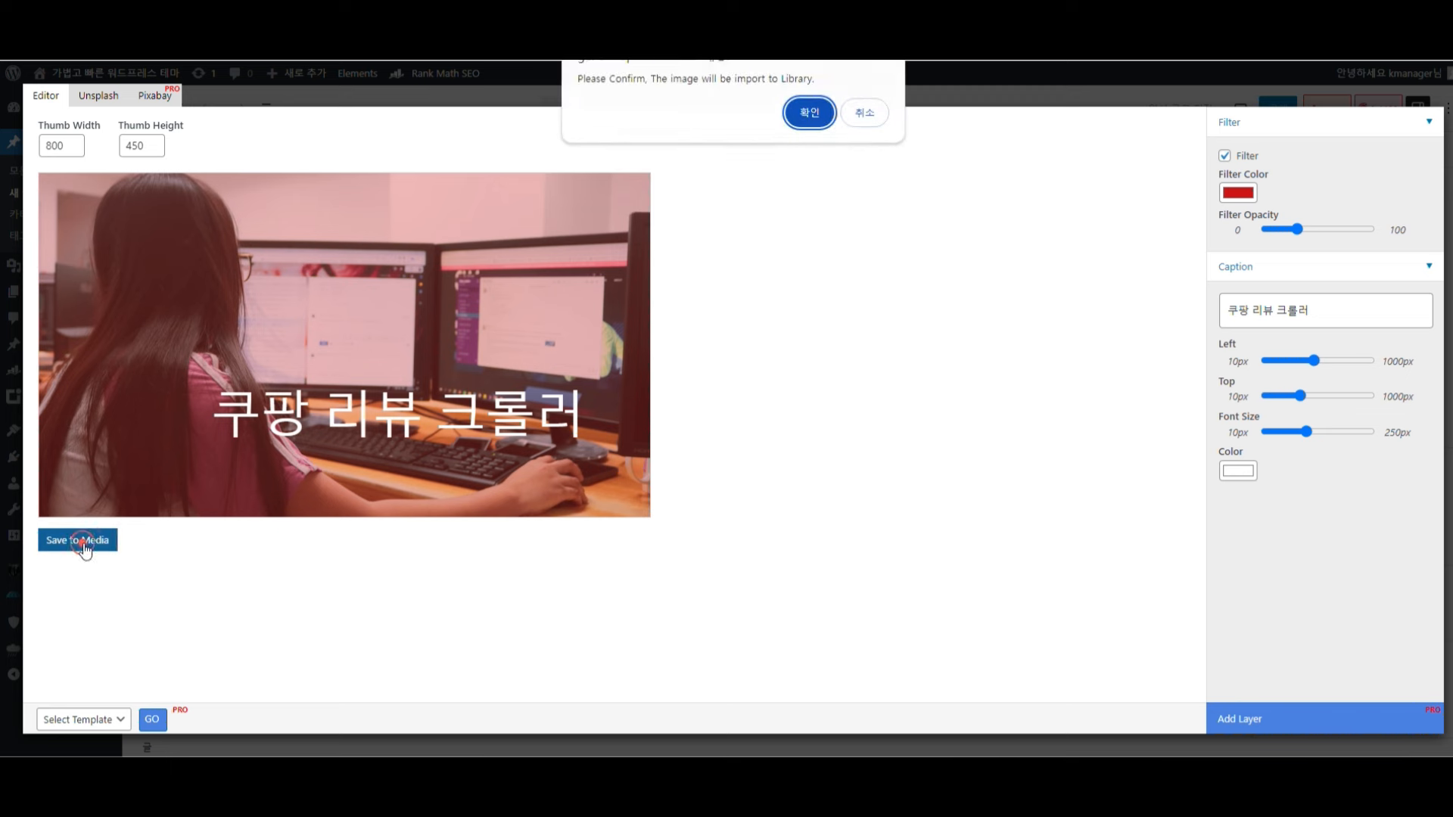
{"action": "left_click", "coordinate": [808, 114]}
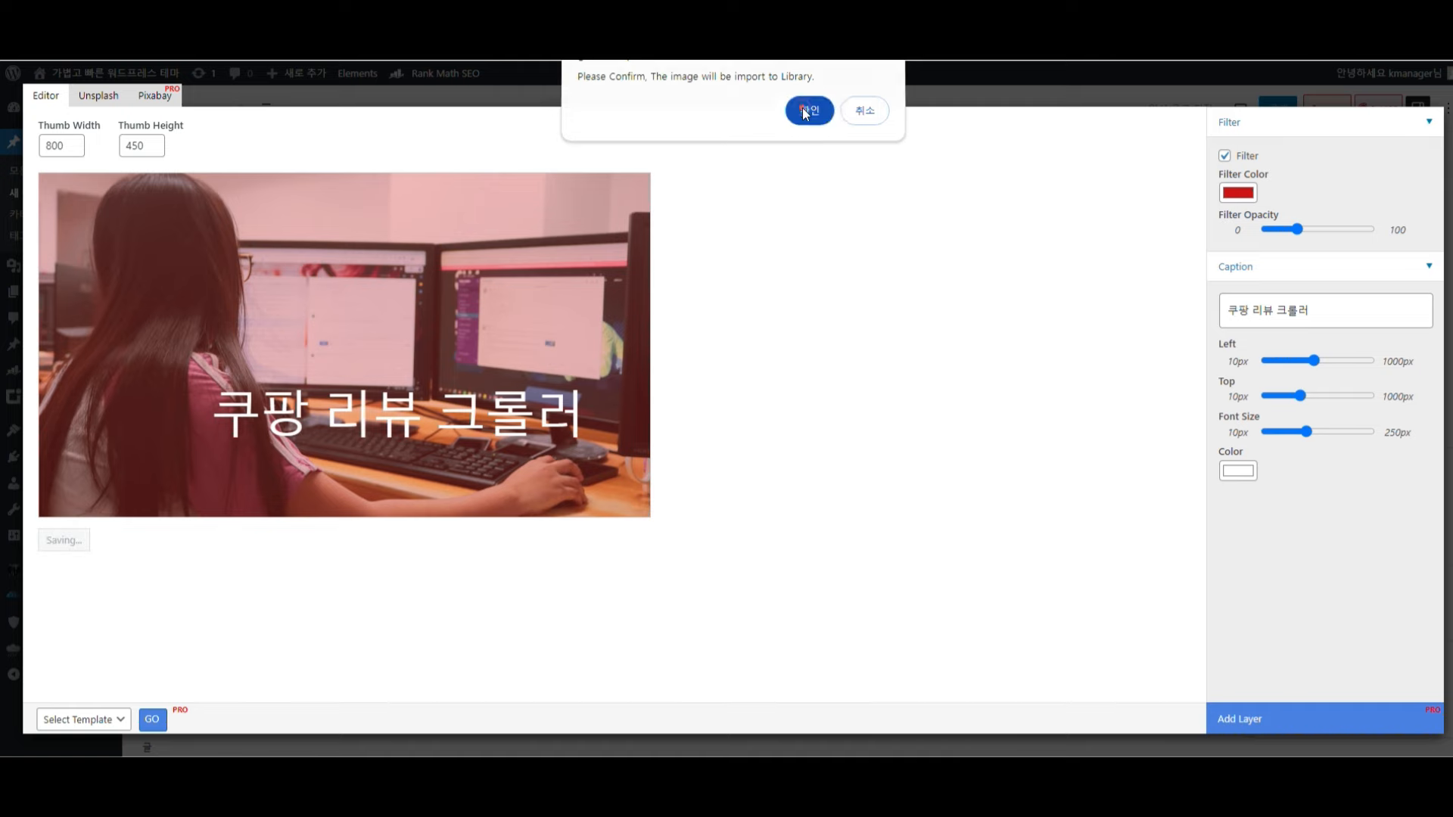
{"action": "left_click", "coordinate": [1338, 230]}
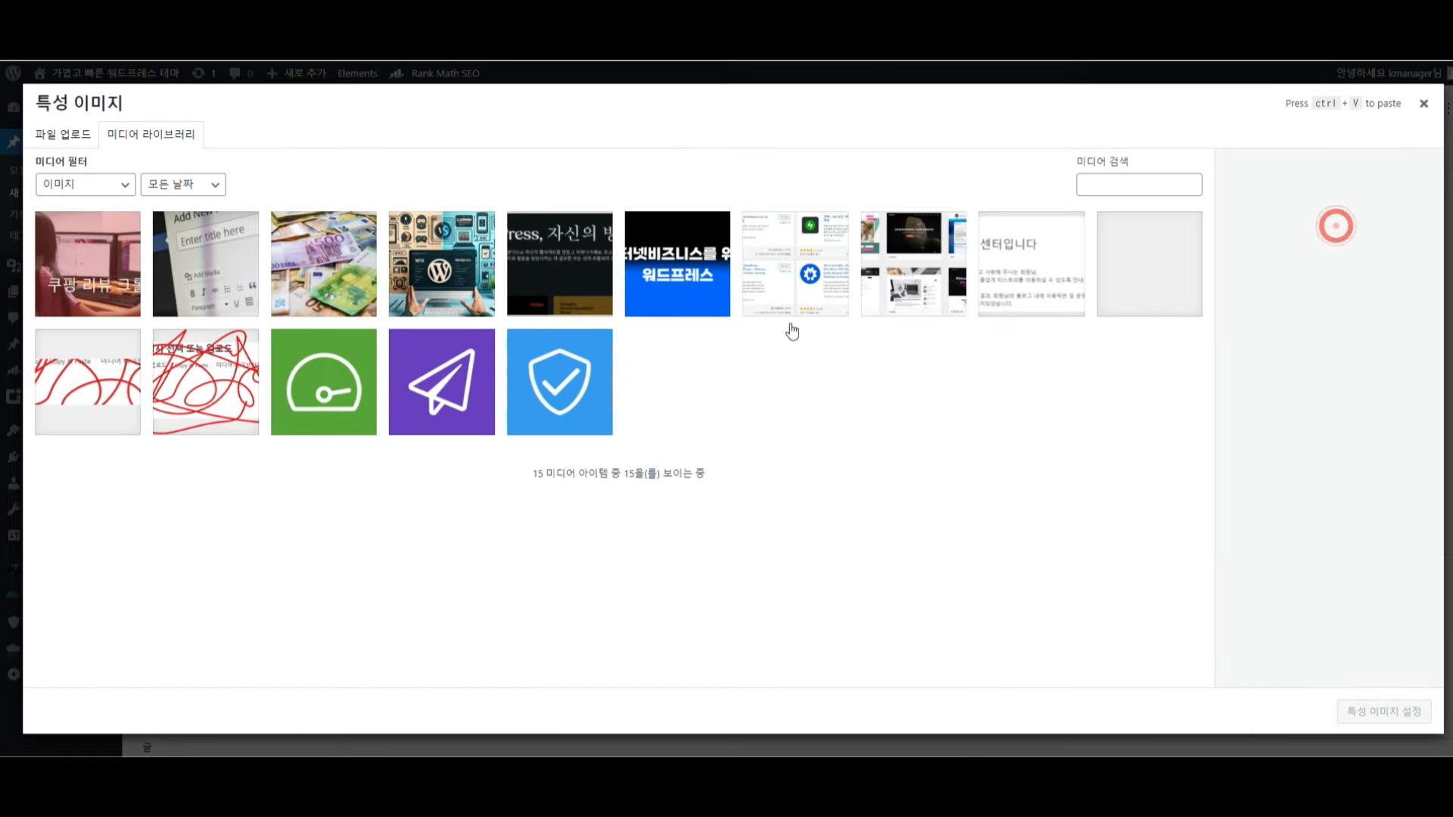
{"action": "left_click", "coordinate": [75, 263]}
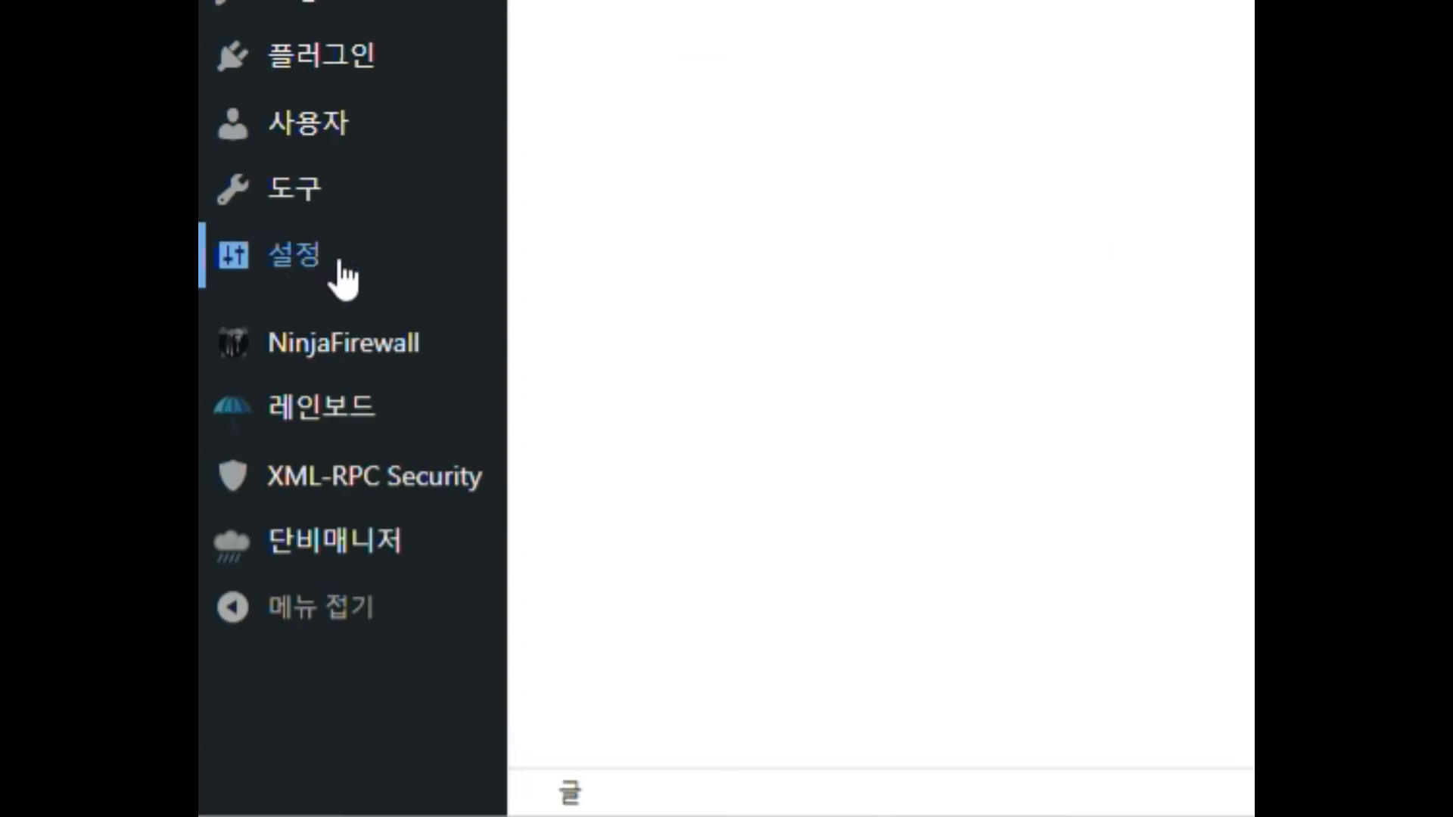
- Open the Featured Image Generator settings and examine the thumbnail size, Google font choices and Pixabay API option
{"action": "mouse_move", "coordinate": [341, 275]}
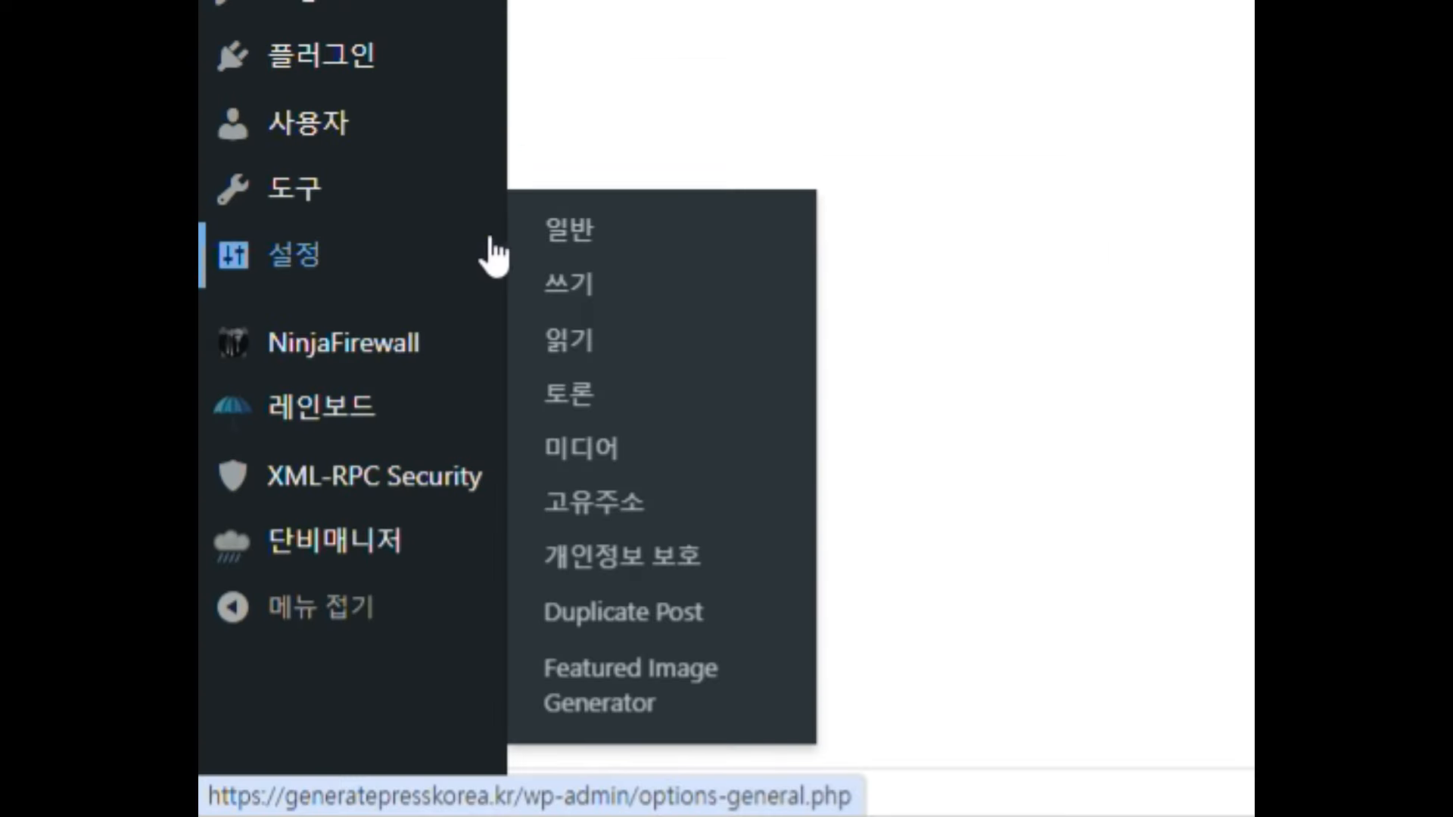
{"action": "left_click", "coordinate": [704, 685]}
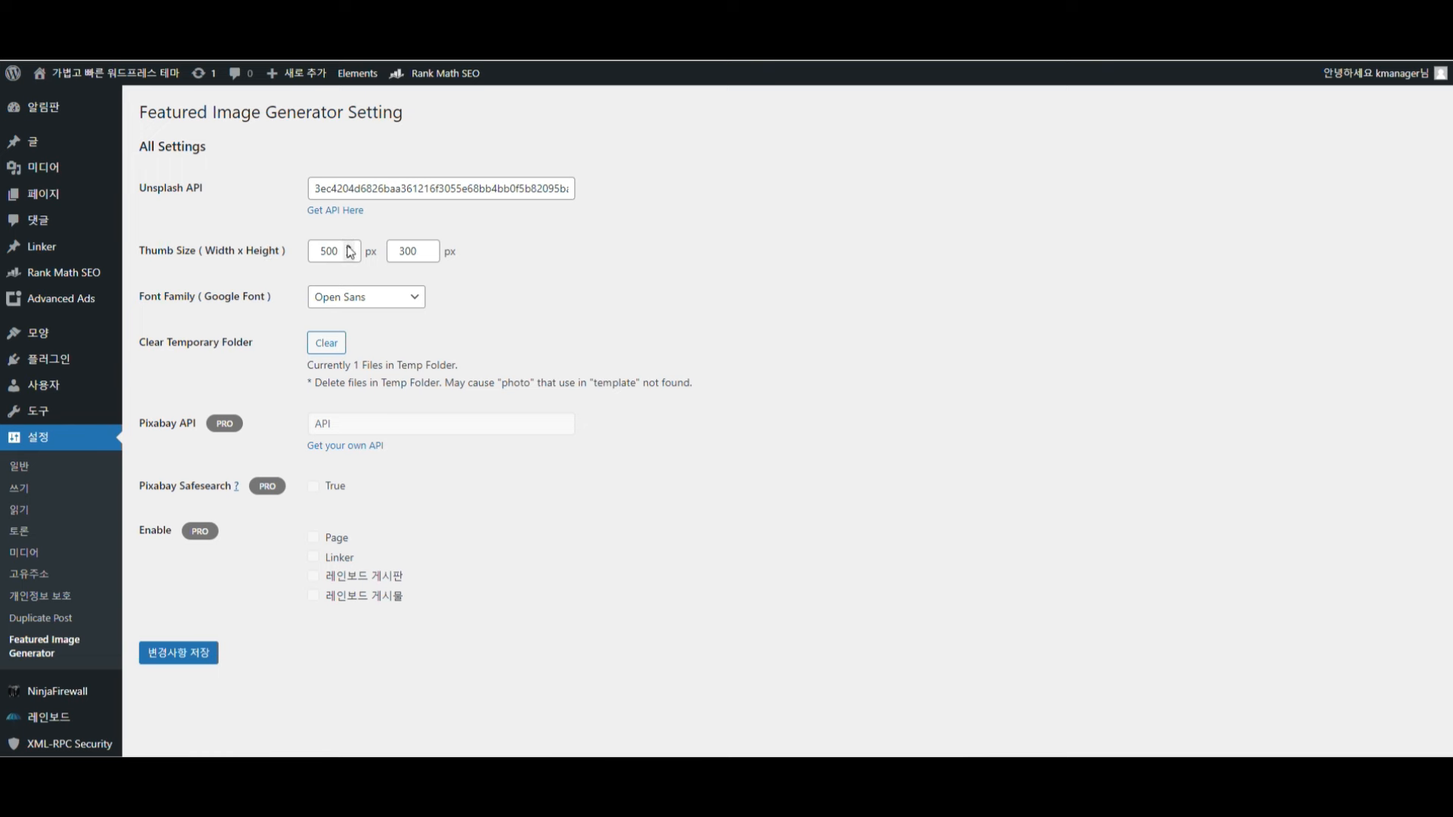
{"action": "left_click", "coordinate": [374, 295]}
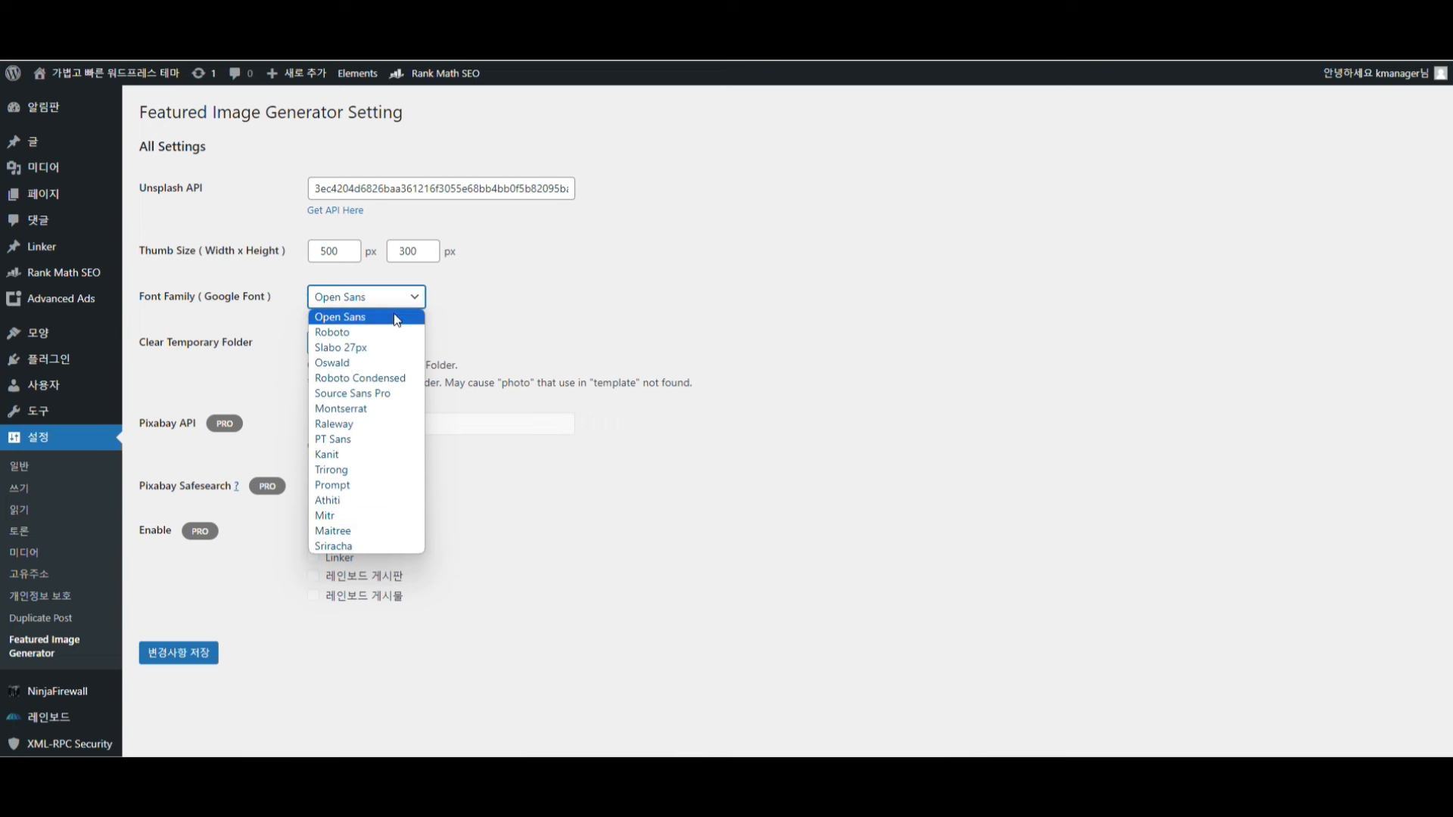
{"action": "left_click", "coordinate": [588, 322]}
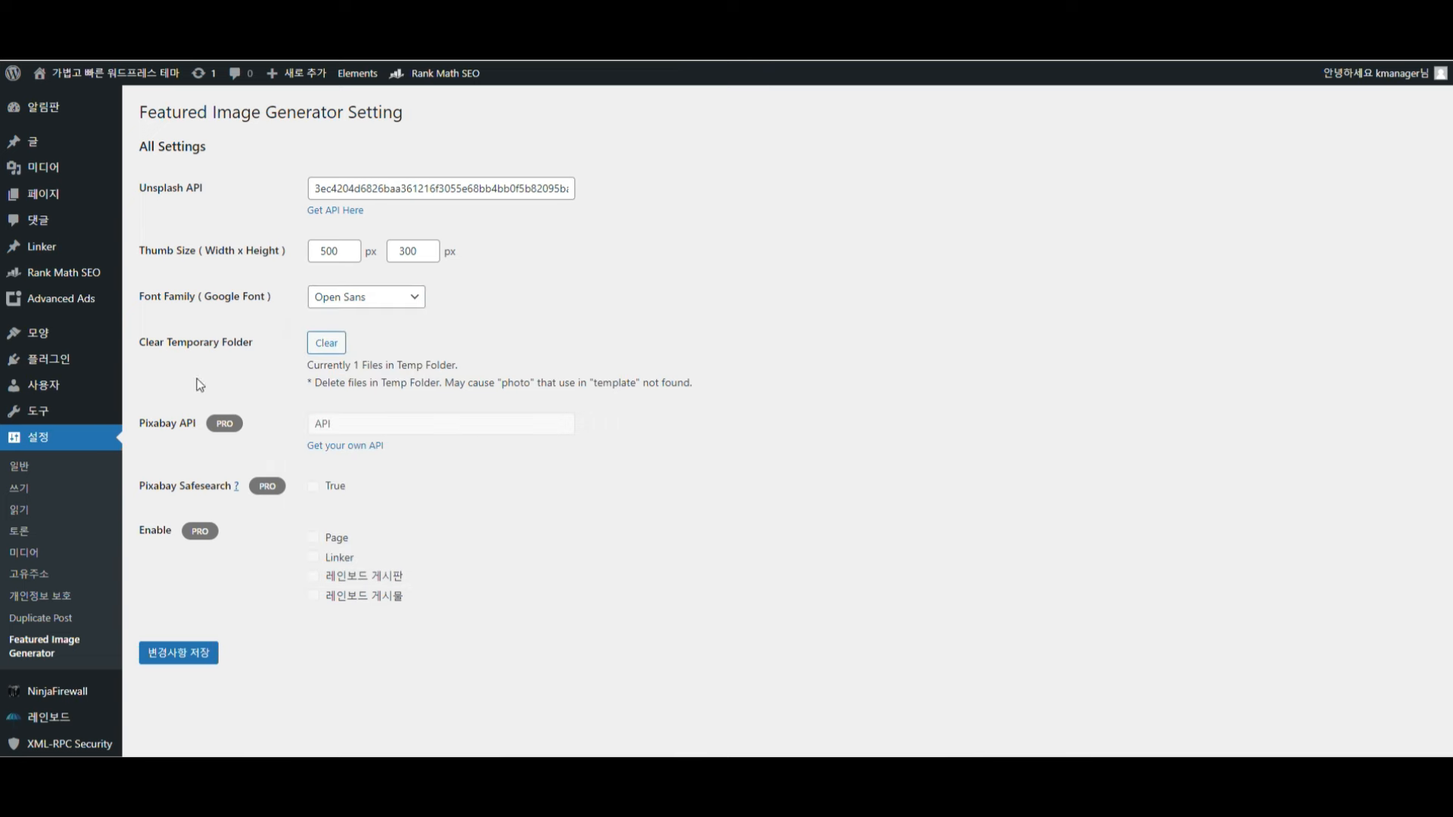
{"action": "left_click", "coordinate": [342, 422]}
- Create a new page and check its settings for a Featured Image Generator section
{"action": "mouse_move", "coordinate": [56, 198]}
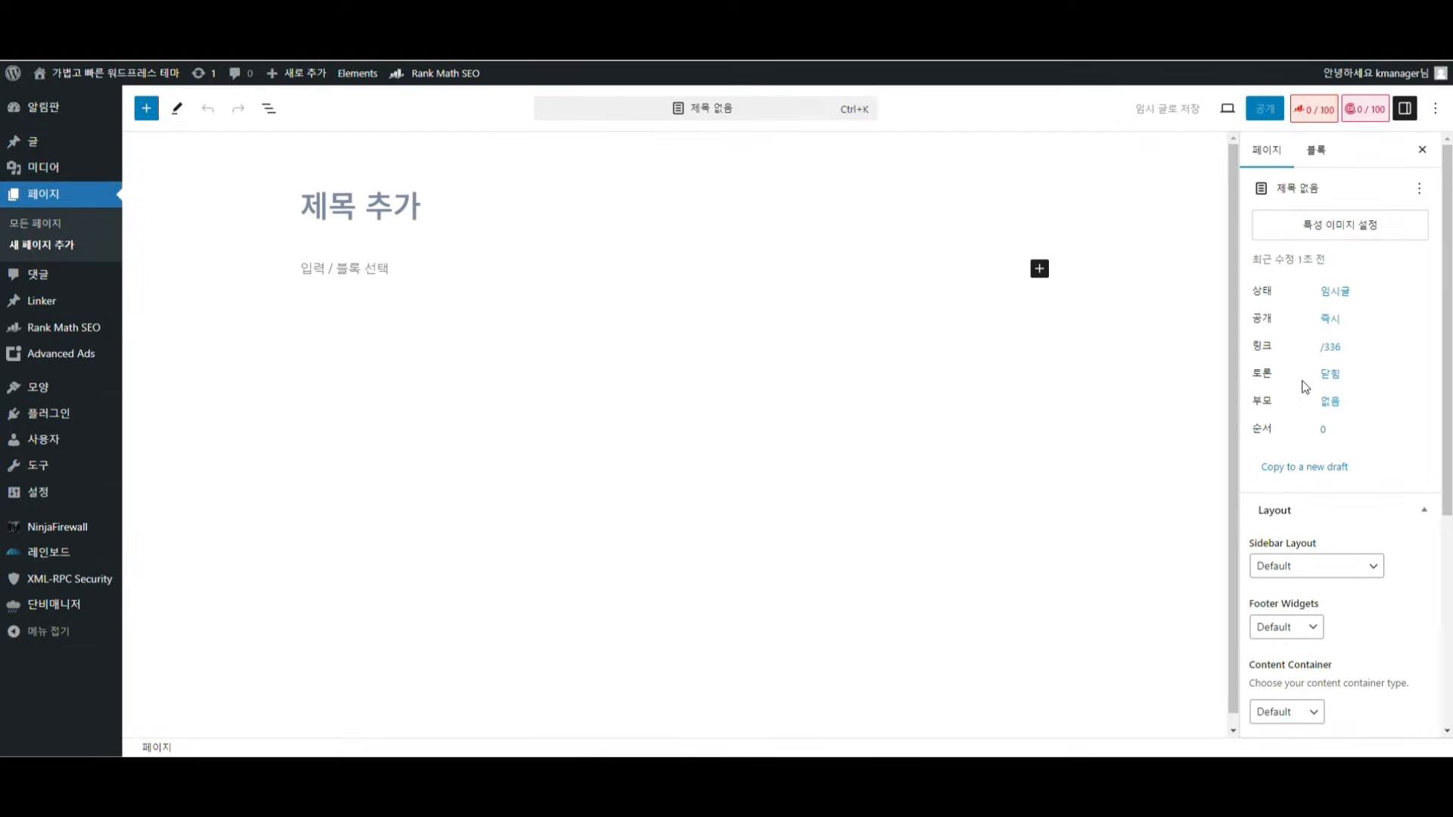
{"action": "scroll", "coordinate": [1342, 633], "scroll_direction": "down", "scroll_amount": 5}
{"action": "scroll", "coordinate": [1379, 574], "scroll_direction": "up", "scroll_amount": 5}
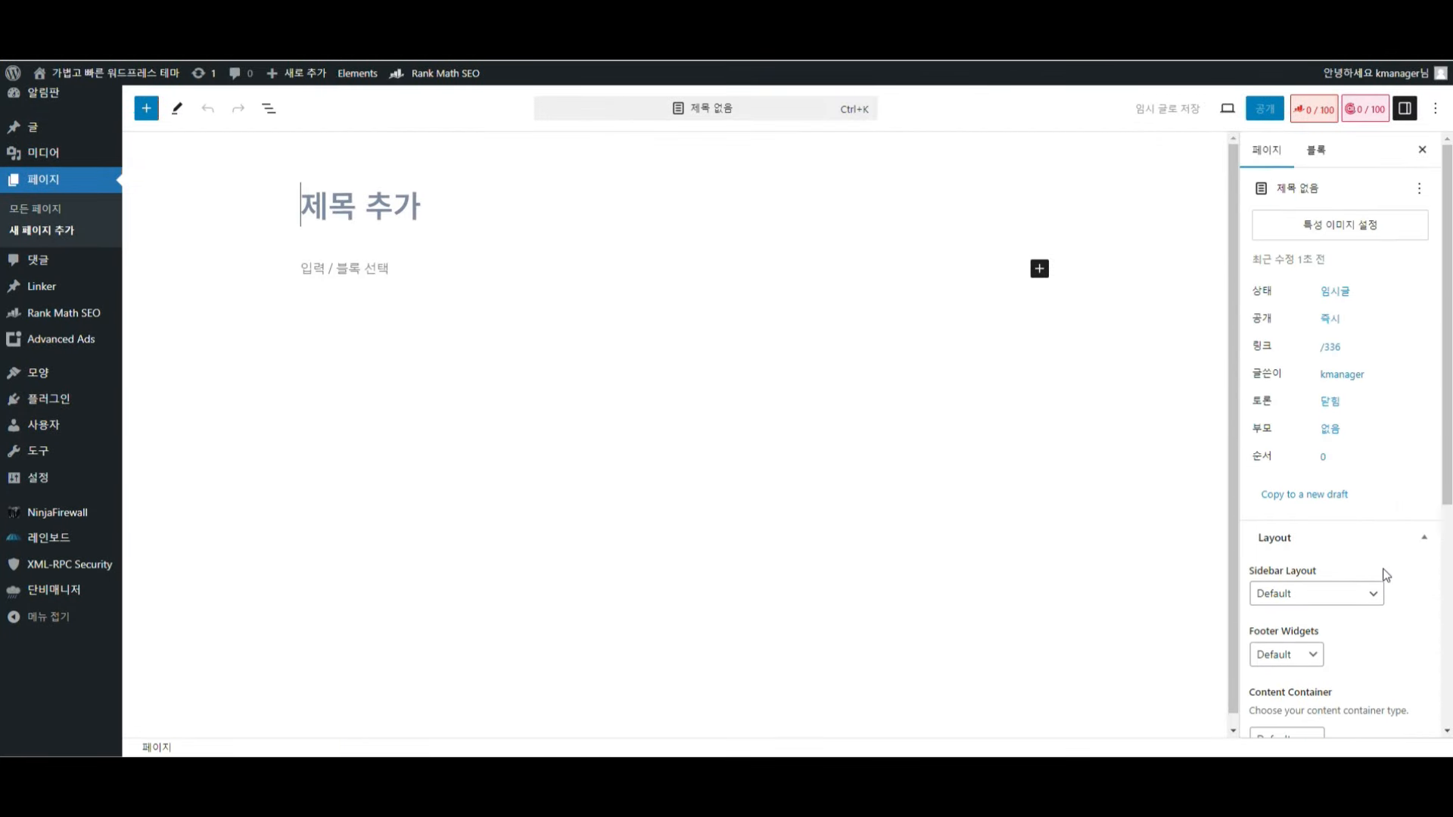
{"action": "scroll", "coordinate": [1381, 553], "scroll_direction": "down", "scroll_amount": 5}
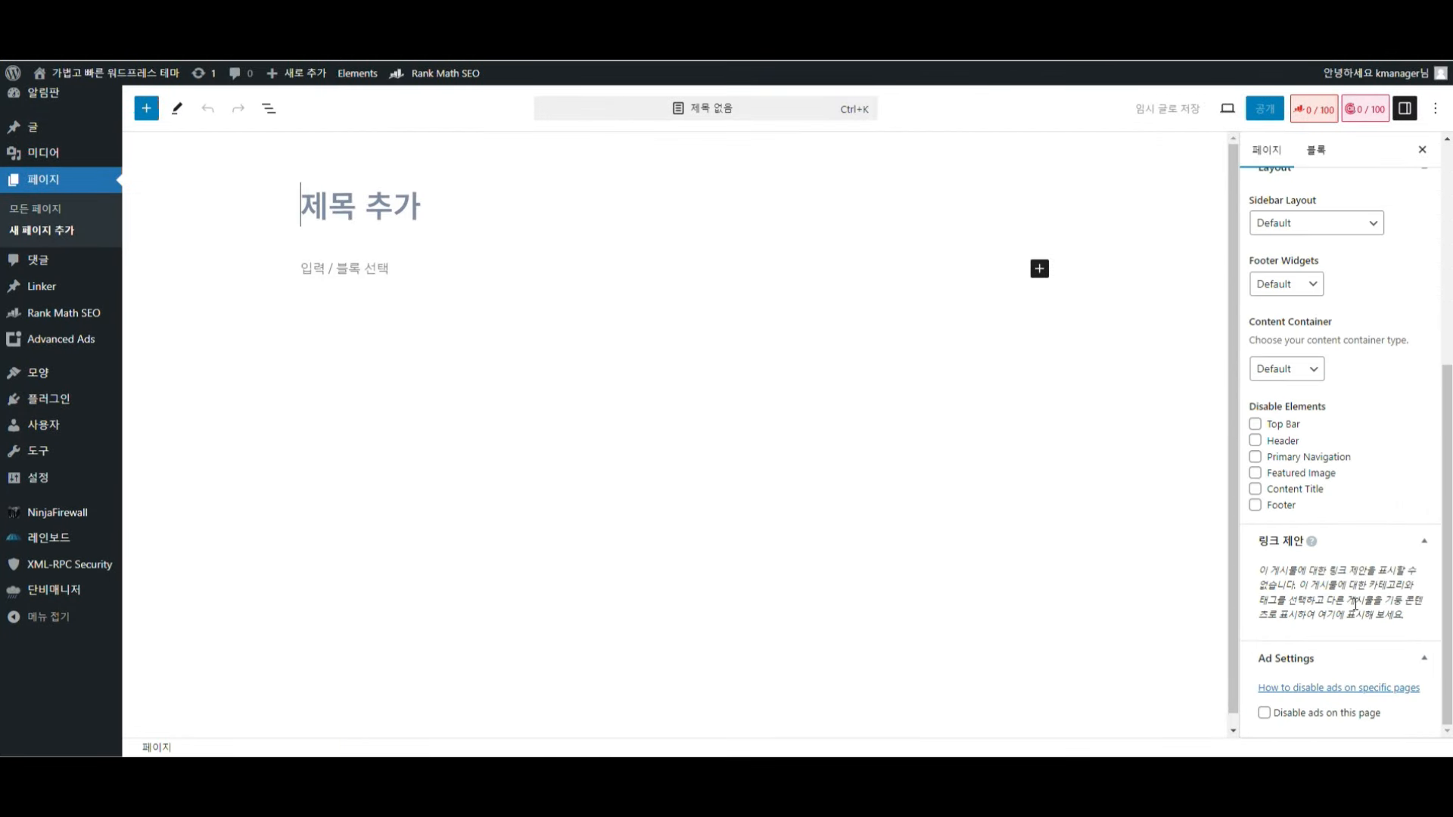
{"action": "scroll", "coordinate": [1336, 600], "scroll_direction": "up", "scroll_amount": 5}
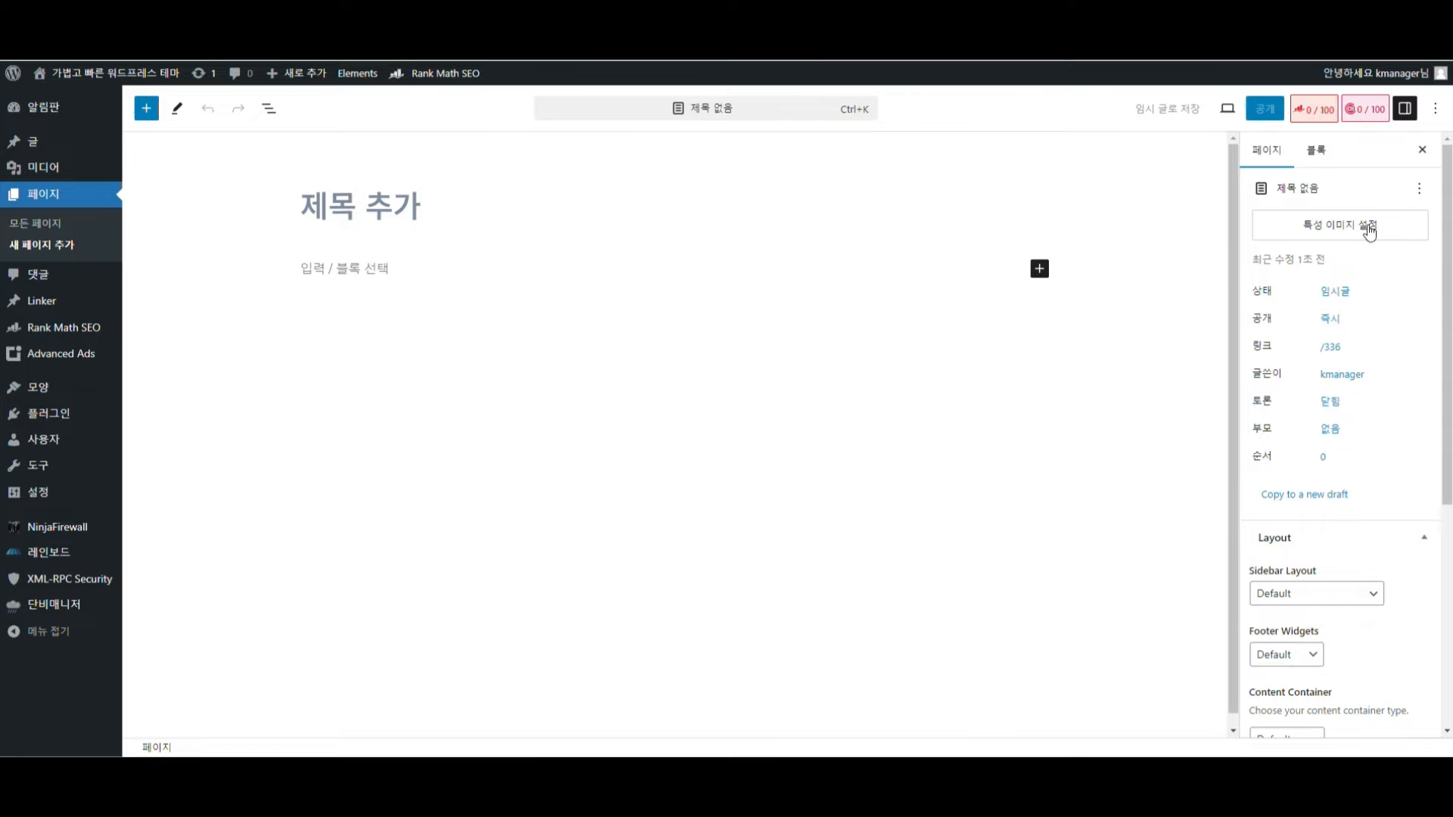
- Examine the general and block options in the page editor's preferences and close them
{"action": "left_click", "coordinate": [1437, 111]}
{"action": "left_click", "coordinate": [1249, 718]}
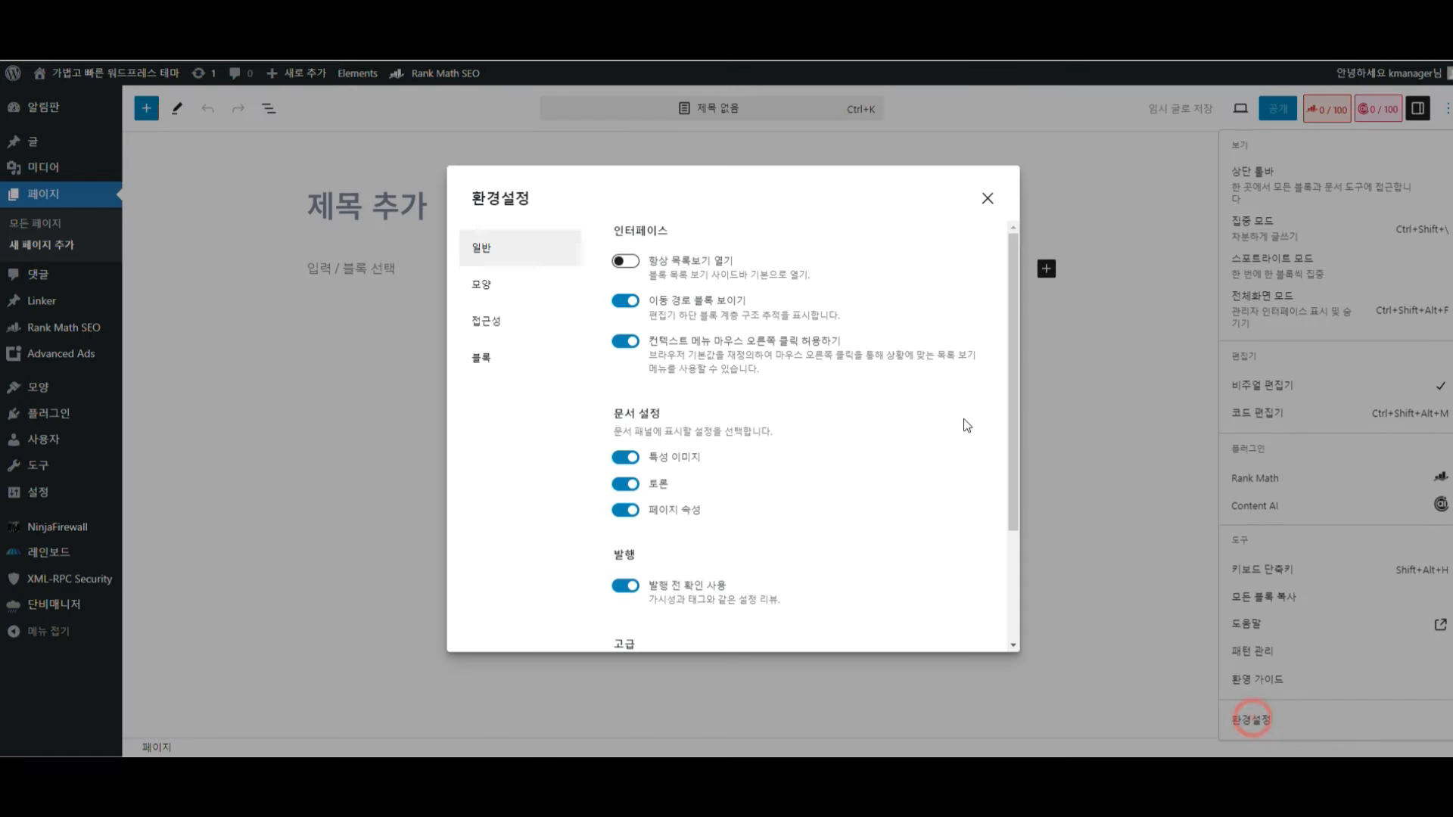
{"action": "left_click", "coordinate": [481, 357]}
{"action": "left_click_drag", "start_coordinate": [1012, 252], "coordinate": [1035, 625]}
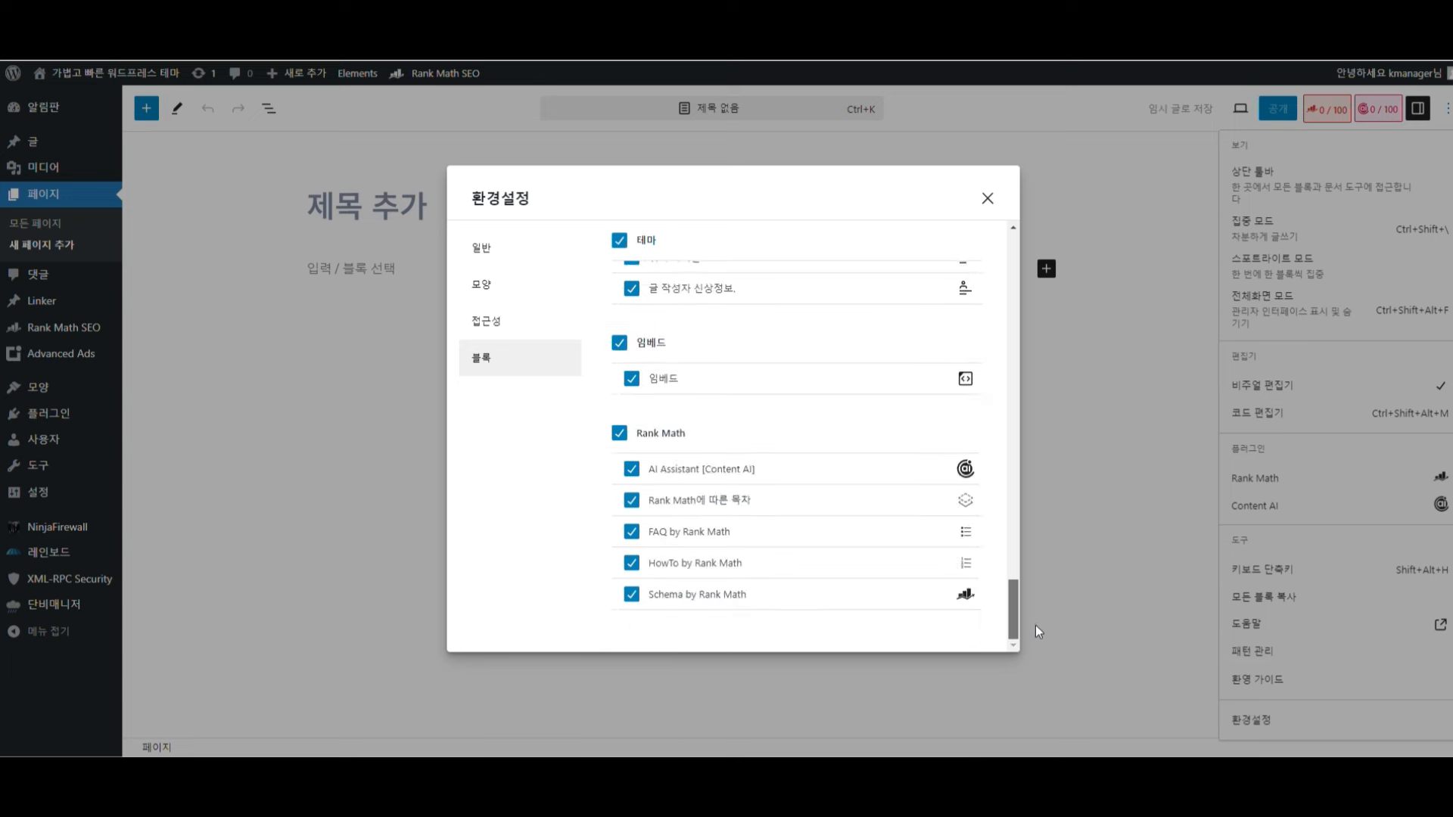
{"action": "left_click", "coordinate": [988, 199]}
{"action": "left_click", "coordinate": [473, 512]}
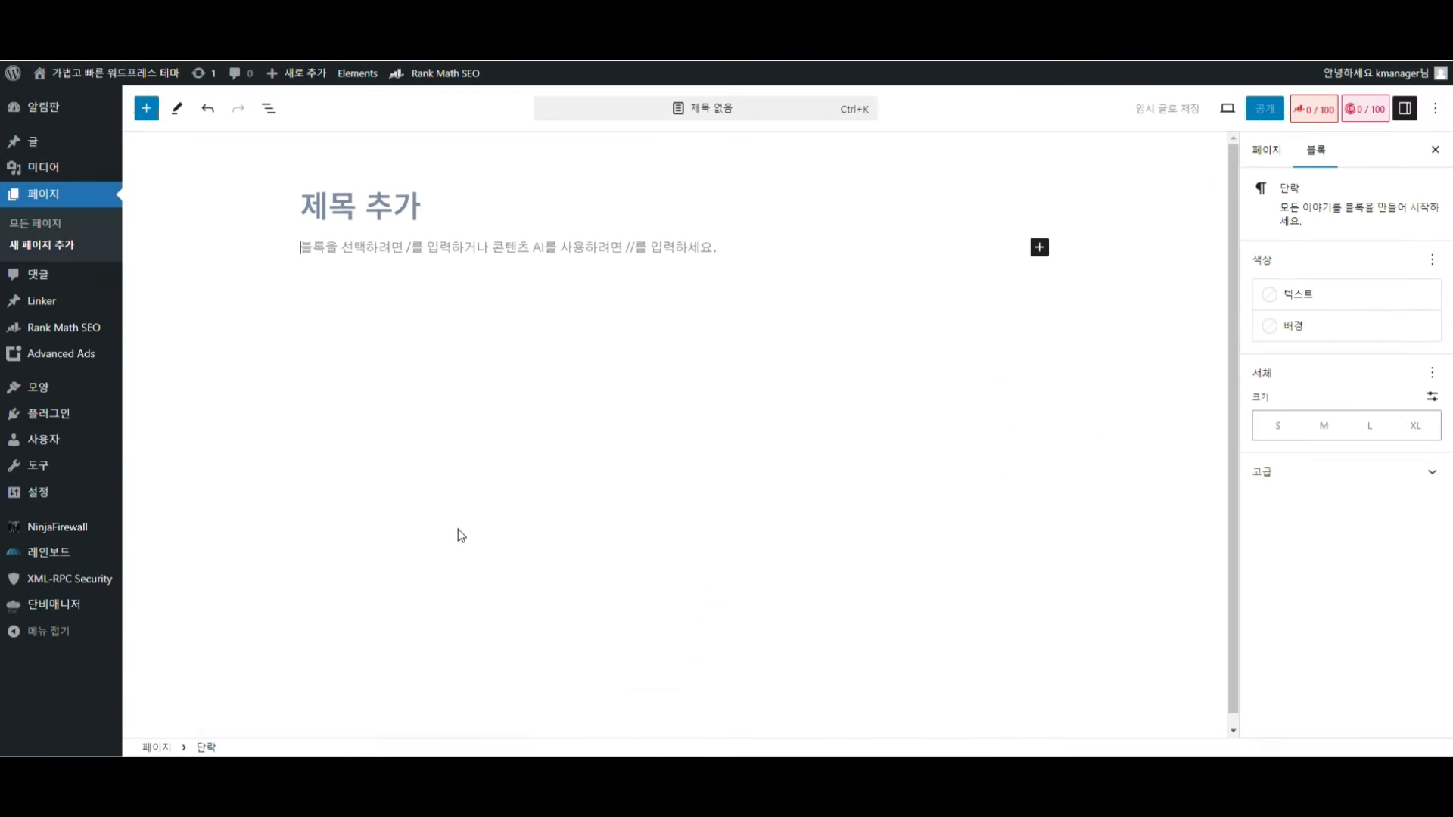
- Return to the site's posts section
{"action": "mouse_move", "coordinate": [55, 146]}
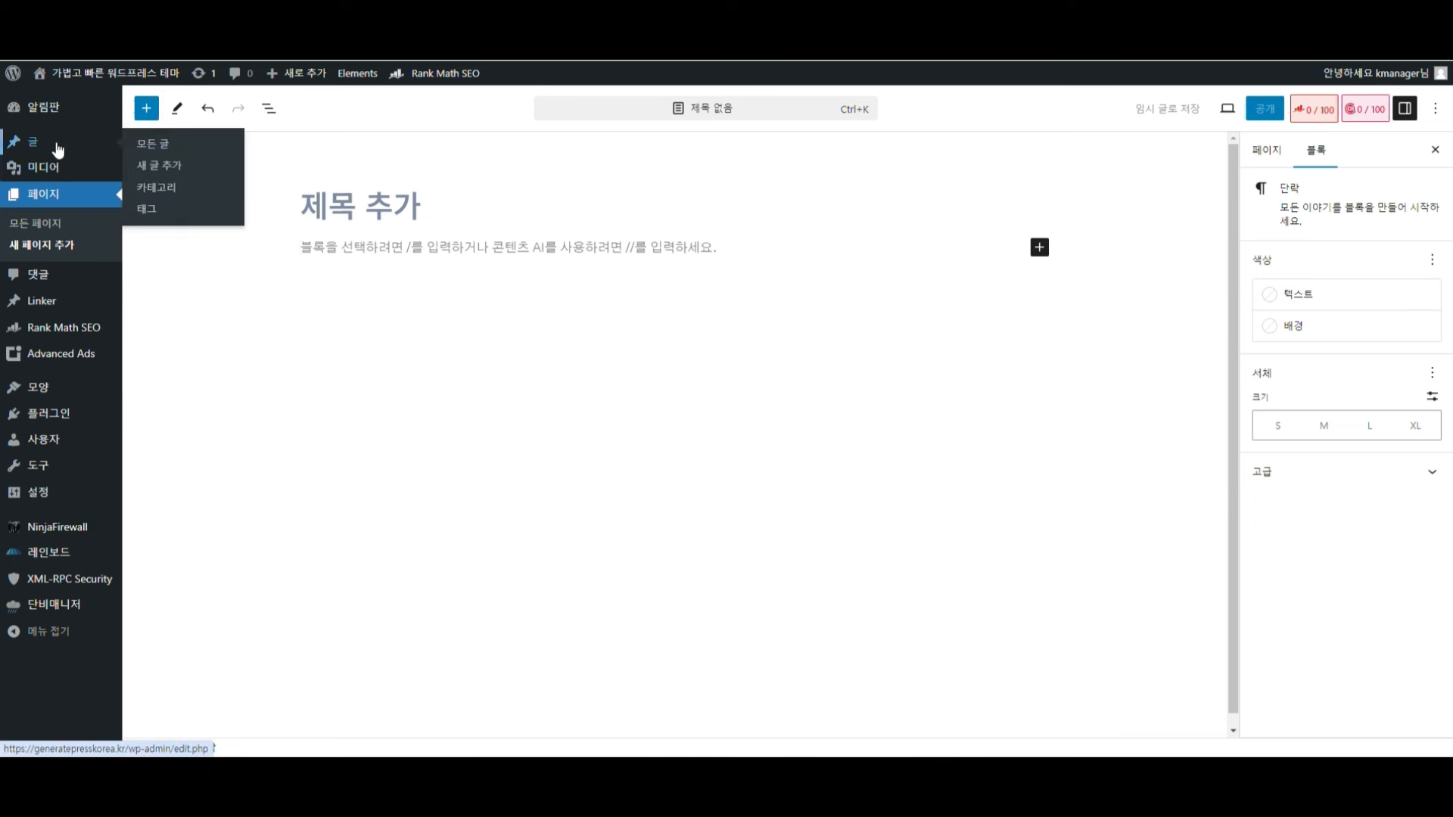